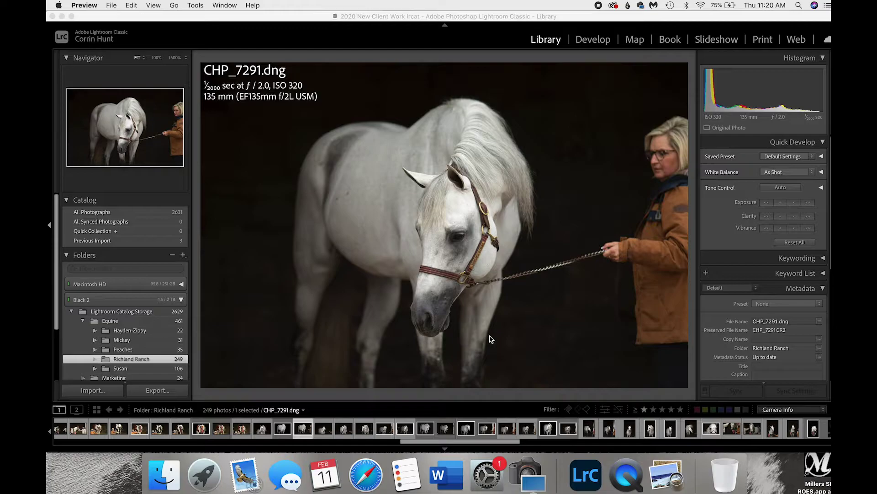
- Browse the grey horse photos in the Richland Ranch folder, from CHP_7325 onward, to compare the shots
left_click(389, 430)
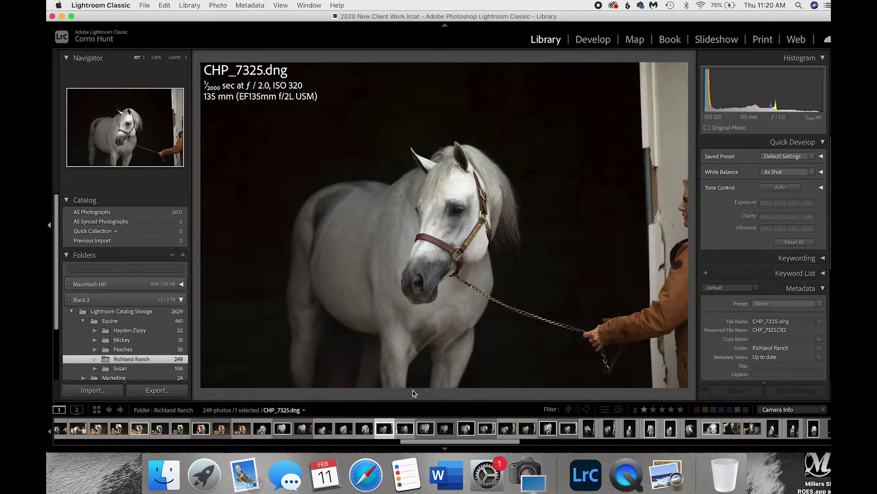
left_click(425, 429)
left_click(446, 429)
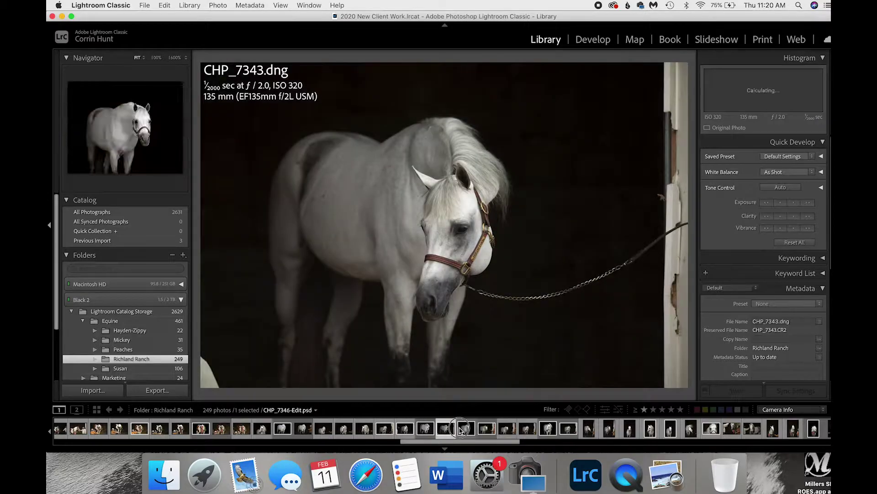
left_click(462, 429)
left_click(486, 430)
left_click(507, 429)
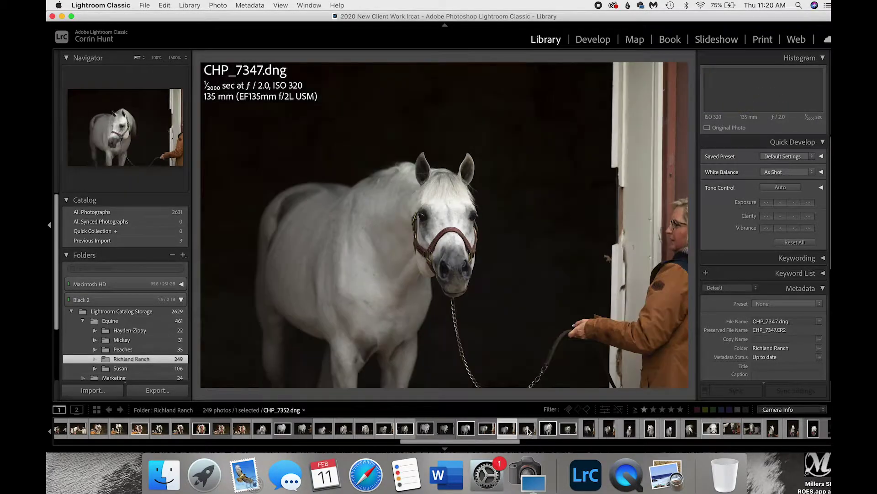
left_click(527, 429)
left_click(548, 430)
left_click(568, 429)
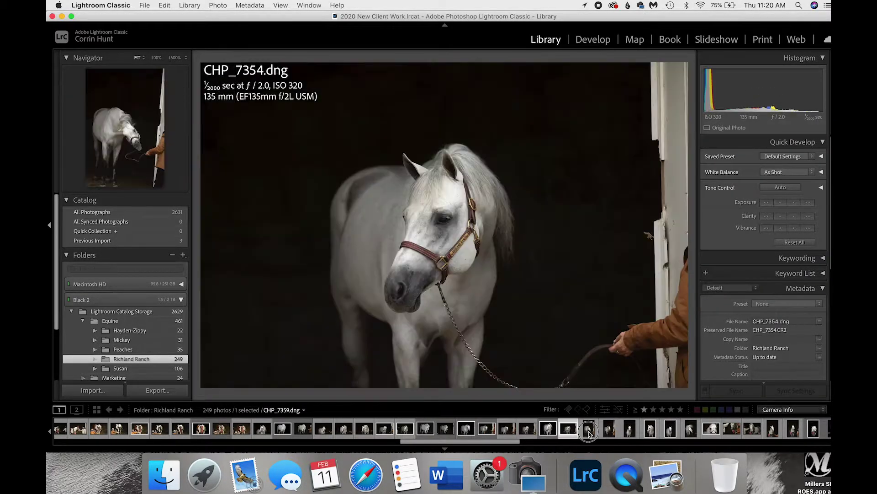
left_click(588, 429)
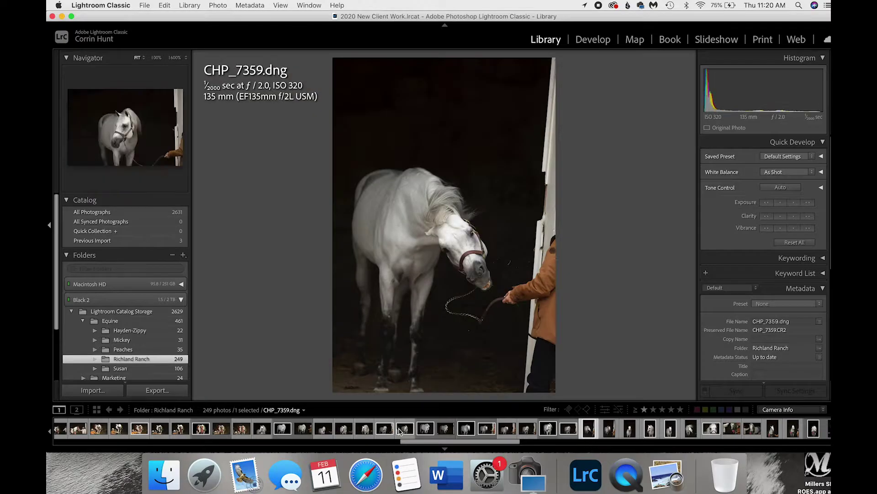
left_click(608, 430)
- Select the original CHP_7291.dng and open it for editing in Adobe Photoshop 2020
left_click(291, 430)
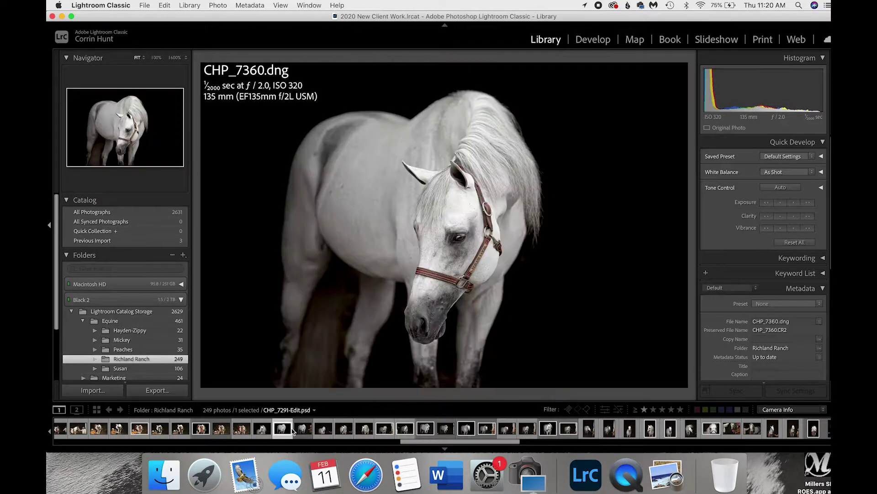
left_click(303, 429)
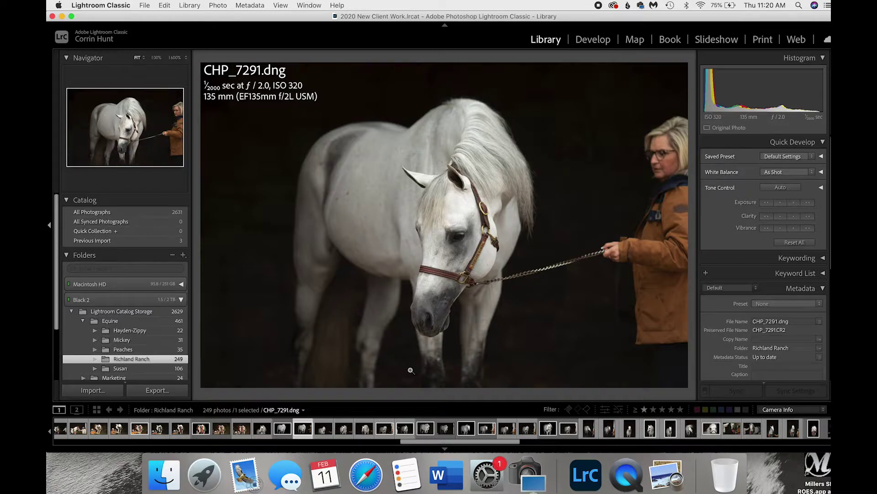
right_click(301, 431)
left_click(301, 430)
right_click(307, 432)
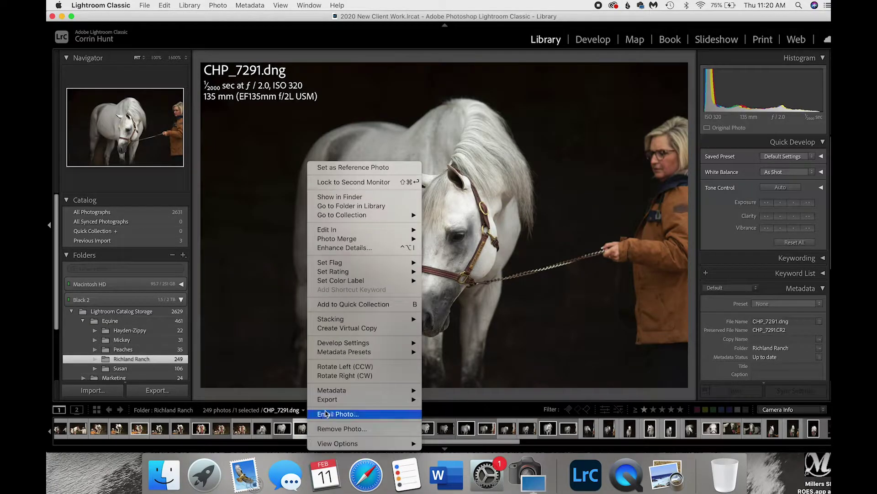
mouse_move(370, 229)
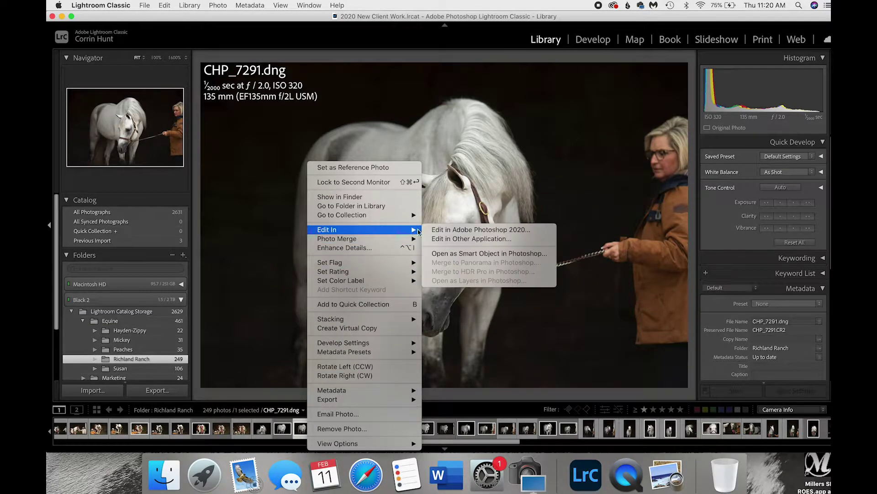
left_click(446, 230)
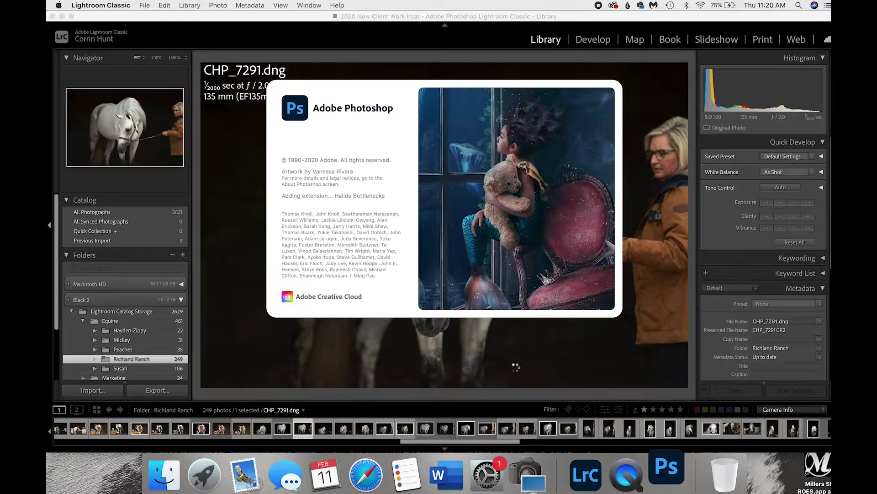
left_click(515, 368)
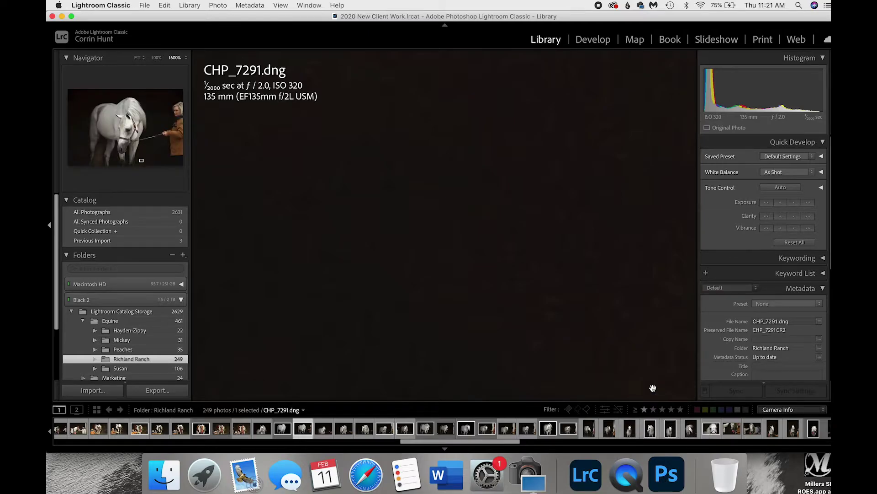
left_click(668, 476)
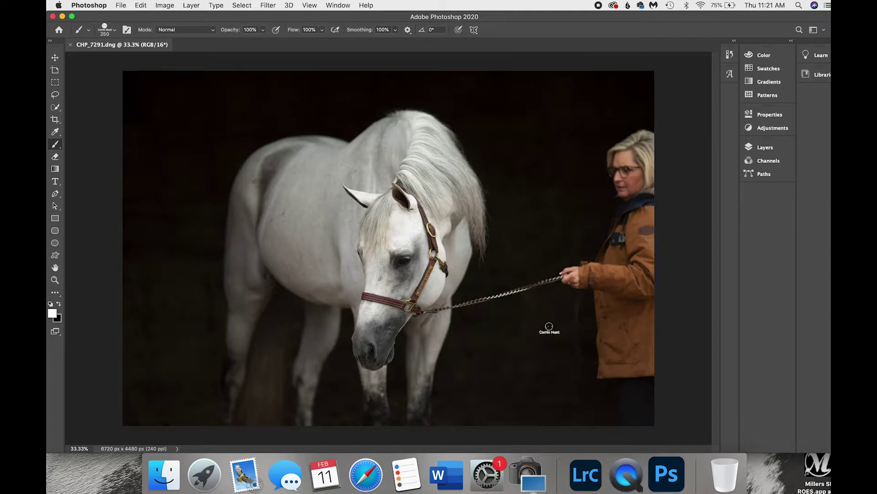
- Replace the watermark brush tip with a soft brush of 250 px and 0% hardness
left_click(110, 29)
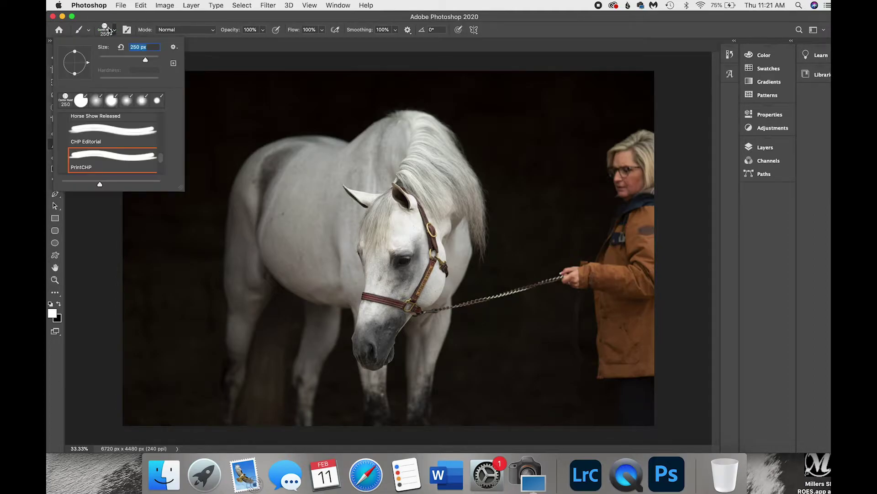
left_click(111, 106)
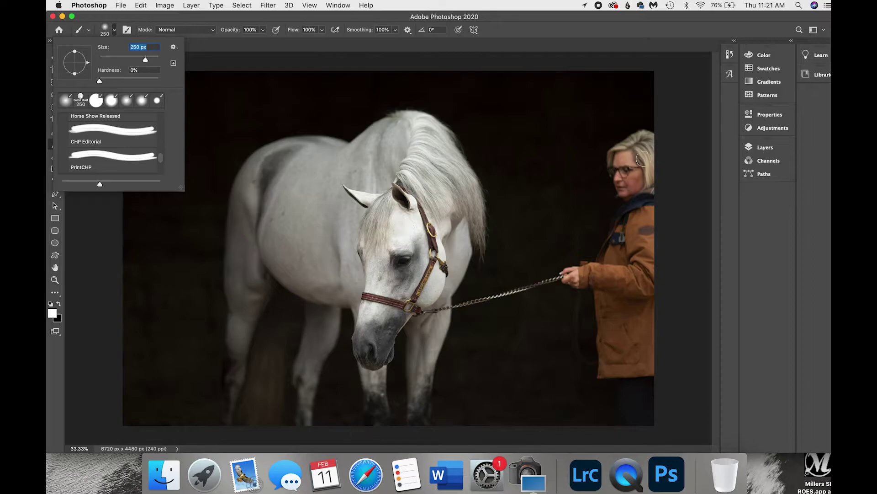
left_click(115, 30)
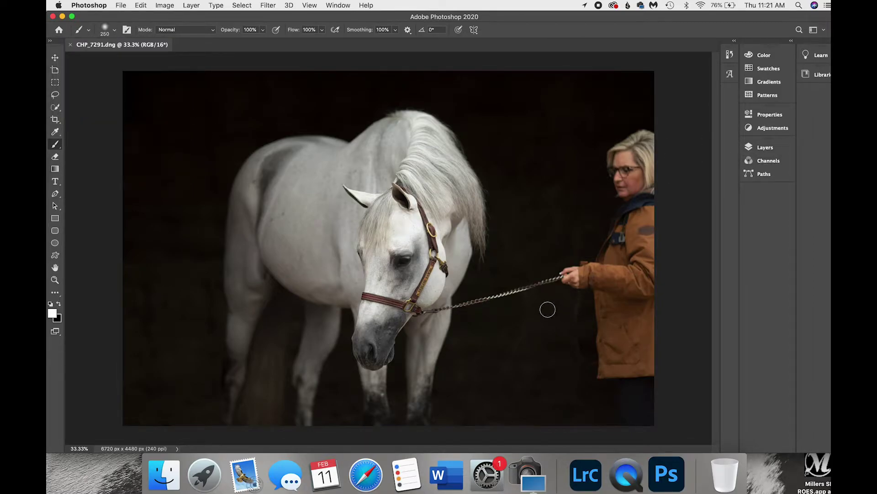
- Add a new blank layer above the Background layer
left_click(751, 151)
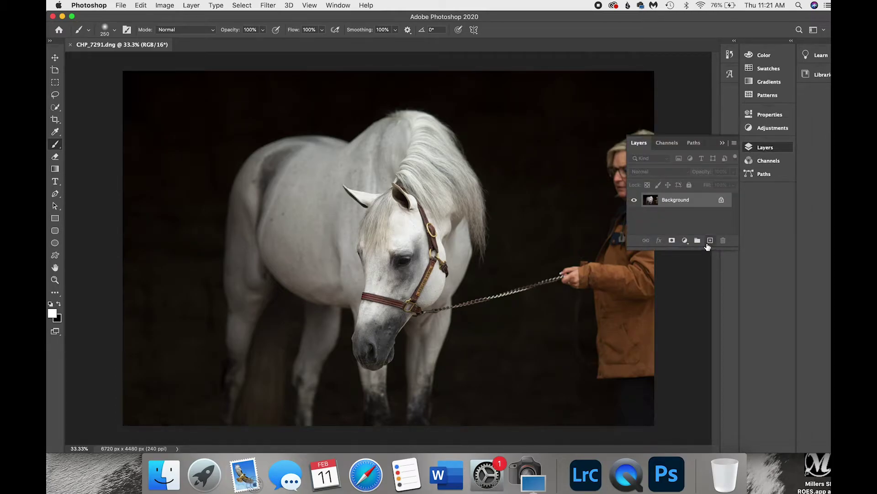
left_click(708, 243)
left_click(722, 143)
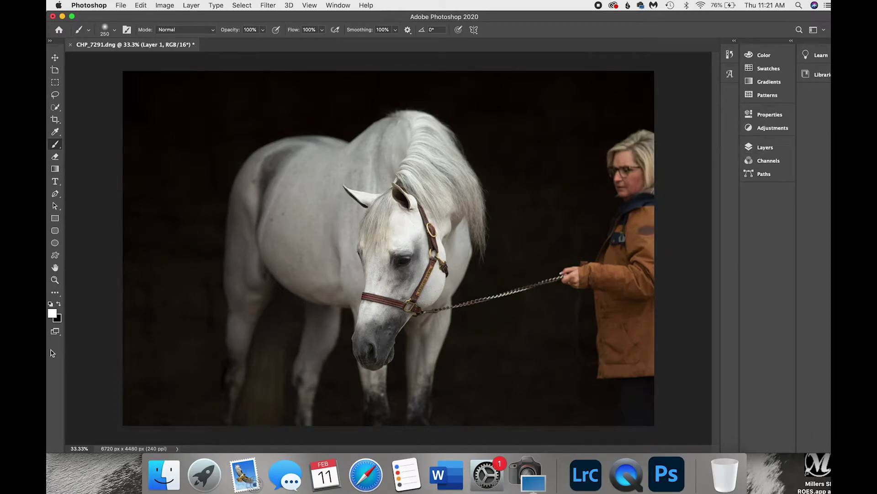
- Set up the Clone Stamp tool with a soft 332 px brush at 100% opacity
left_click(54, 292)
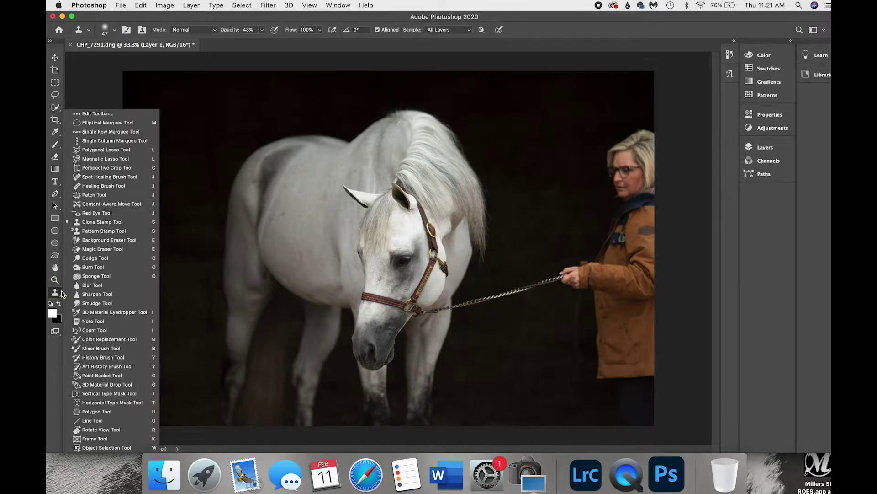
left_click(112, 222)
left_click(115, 29)
left_click_drag(124, 60, 136, 60)
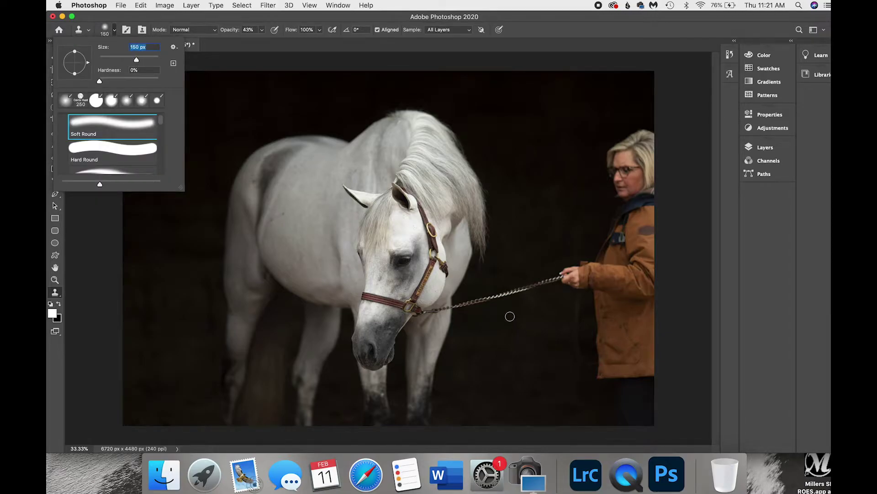
left_click_drag(136, 60, 147, 59)
key("Return")
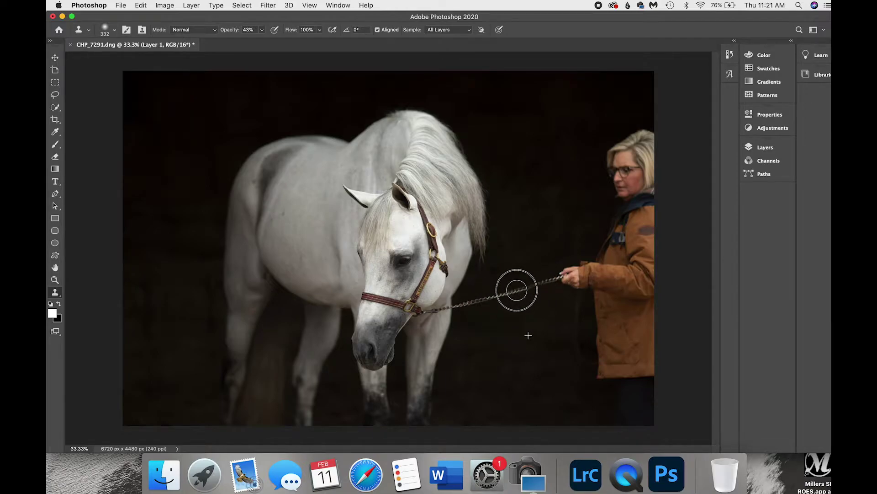
left_click(262, 30)
left_click_drag(261, 41, 475, 354)
- Clone dark background over the lead chain between the handler's hand and the horse's chest, covering the hand as well
mouse_move(470, 306)
left_mouse_down()
mouse_move(525, 291)
mouse_move(473, 301)
mouse_move(554, 270)
mouse_move(536, 292)
left_mouse_up()
left_click_drag(555, 264, 570, 259)
left_click(500, 338, "alt")
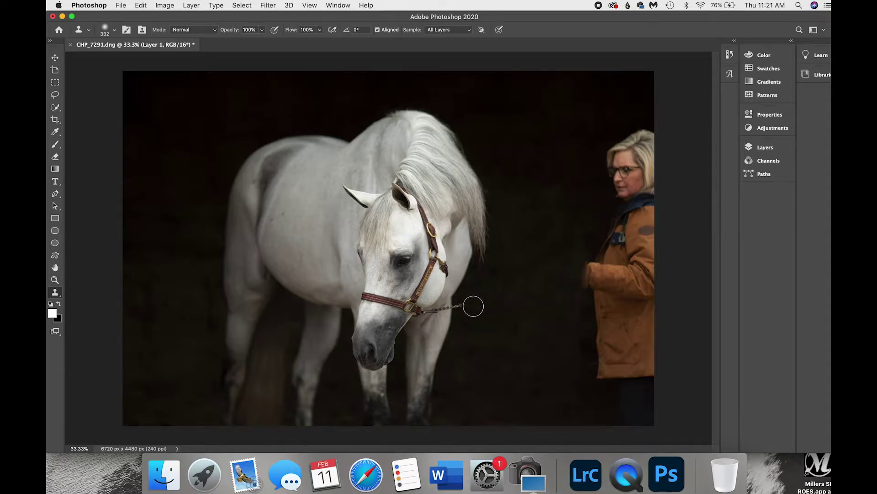
left_click_drag(467, 305, 461, 304)
left_click(515, 304, "alt")
left_click(456, 305)
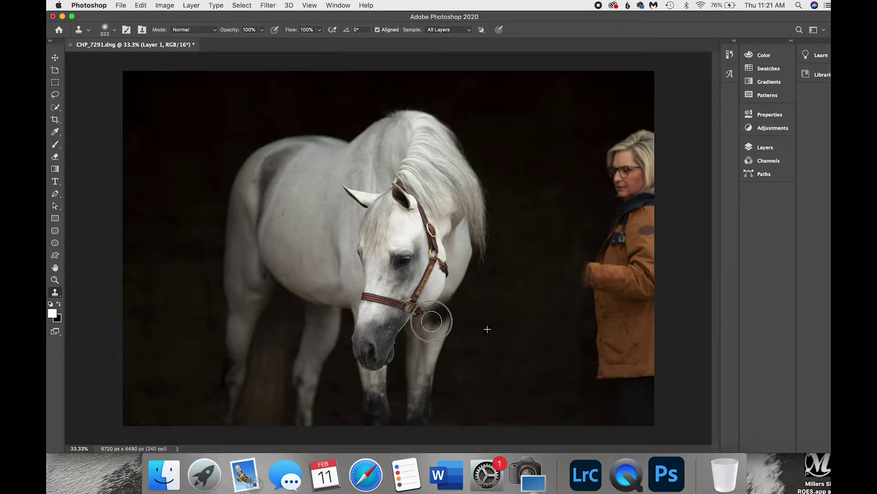
key("super+z")
- Resample the dark background and clone it over the chain end projecting beyond the horse's chest
left_click(519, 294, "alt")
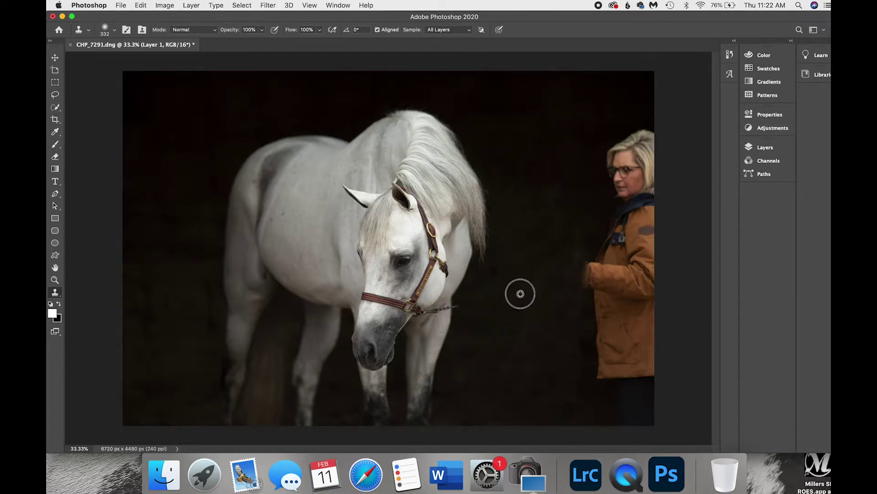
mouse_move(462, 302)
left_mouse_down()
mouse_move(448, 327)
mouse_move(455, 306)
left_mouse_up()
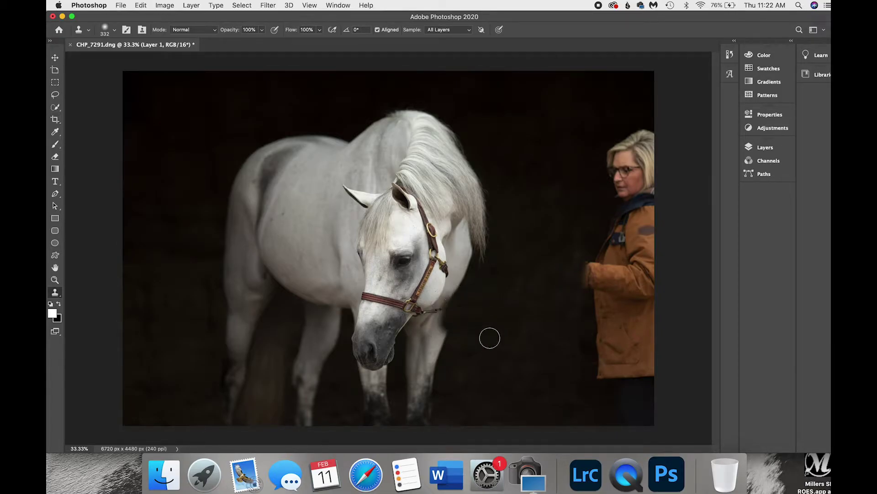
- Add a white layer mask to Layer 1
scroll(490, 337, "up", 5)
scroll(489, 337, "up", 2)
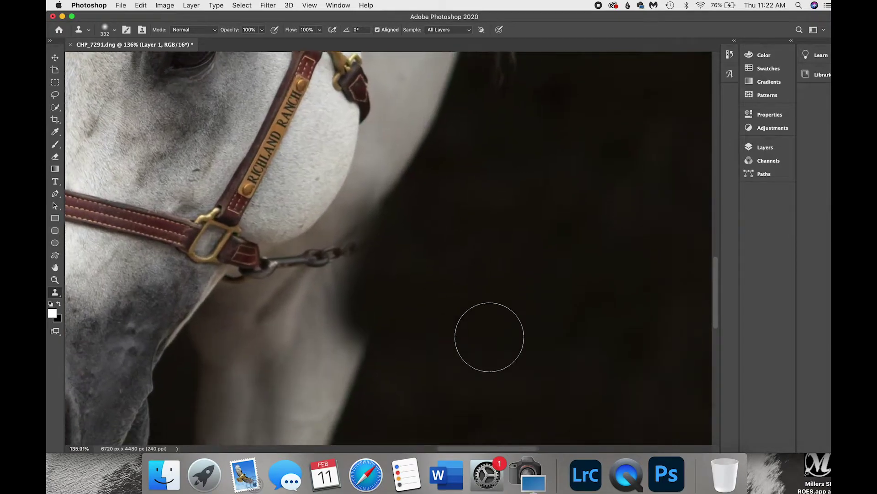
left_click(765, 147)
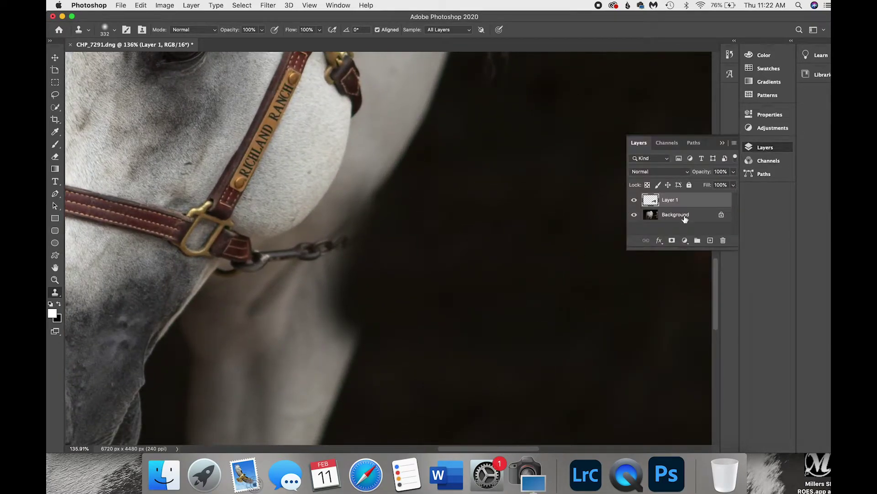
left_click(672, 240)
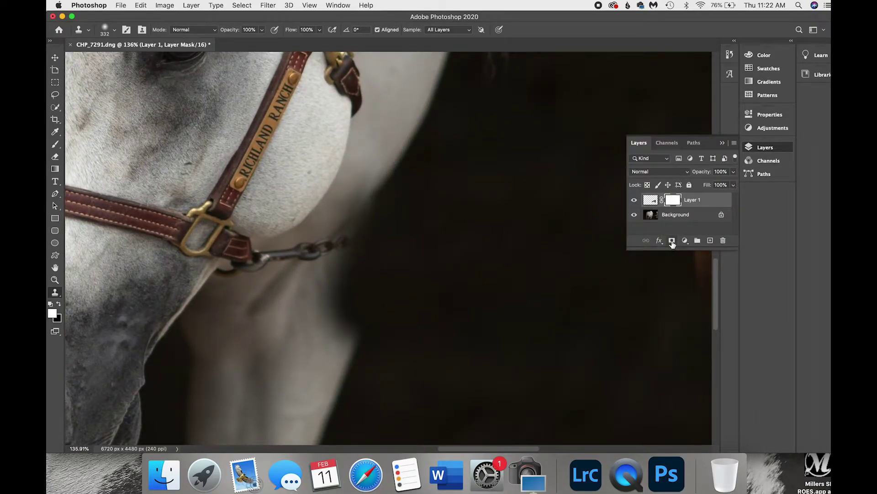
- Switch to the Brush tool with a 100 px tip and make black the foreground color
left_click(55, 144)
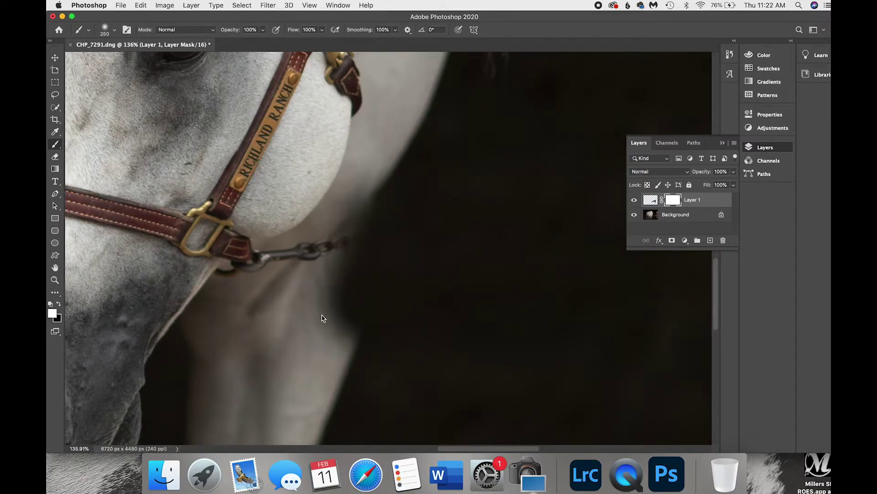
left_click(114, 30)
left_click_drag(134, 58, 130, 60)
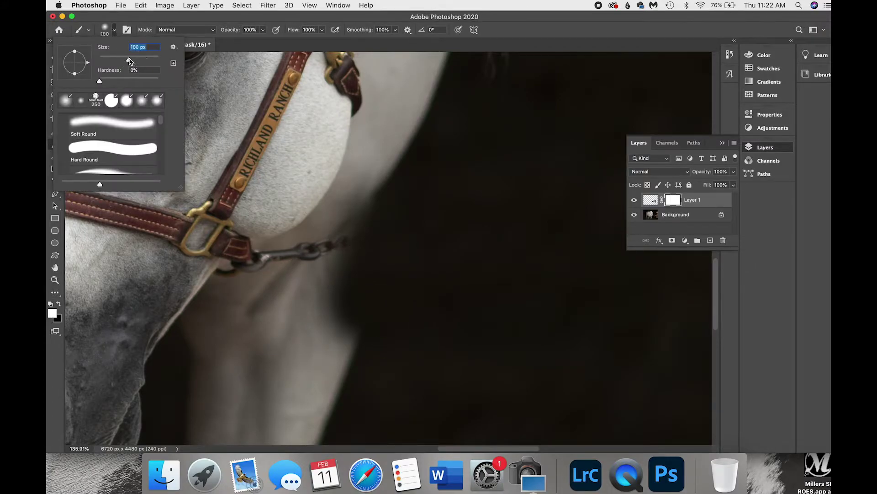
left_click(115, 35)
left_click(58, 303)
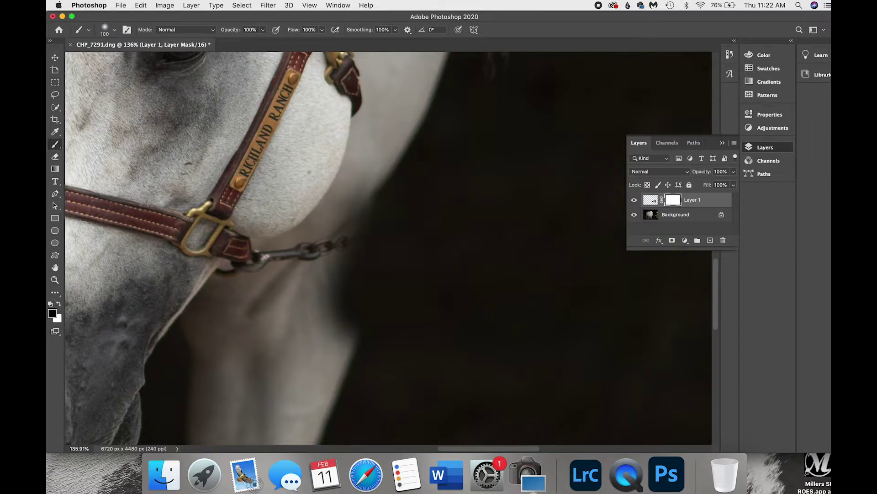
- Set the brush to 120 px with 0% hardness and paint black on the mask to restore the horse's chest and upper leg edge
left_click(114, 30)
left_click(141, 79)
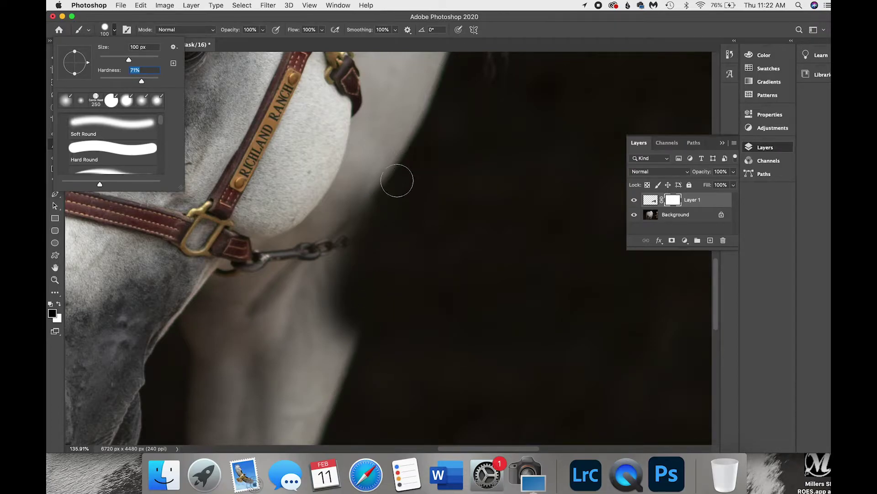
left_click(137, 47)
key("BackSpace")
type("120")
key("Return")
left_click(143, 69)
type("0")
key("Return")
key("Return")
mouse_move(359, 198)
left_mouse_down()
mouse_move(348, 210)
mouse_move(351, 247)
mouse_move(326, 351)
mouse_move(323, 223)
mouse_move(336, 217)
mouse_move(347, 189)
mouse_move(371, 185)
mouse_move(338, 226)
mouse_move(323, 207)
mouse_move(249, 334)
mouse_move(304, 195)
mouse_move(368, 220)
mouse_move(345, 357)
left_mouse_up()
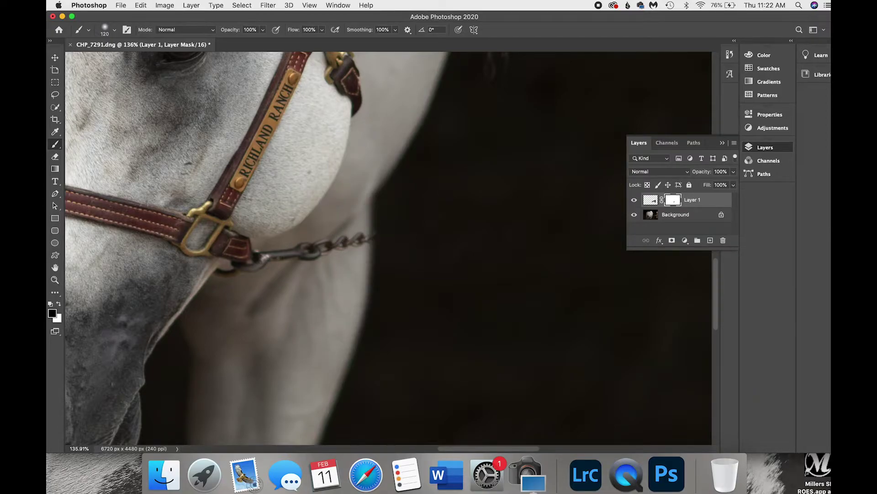
key("x")
- Add a new layer and set up the Clone Stamp tool with a soft 65 px tip
left_click(710, 240)
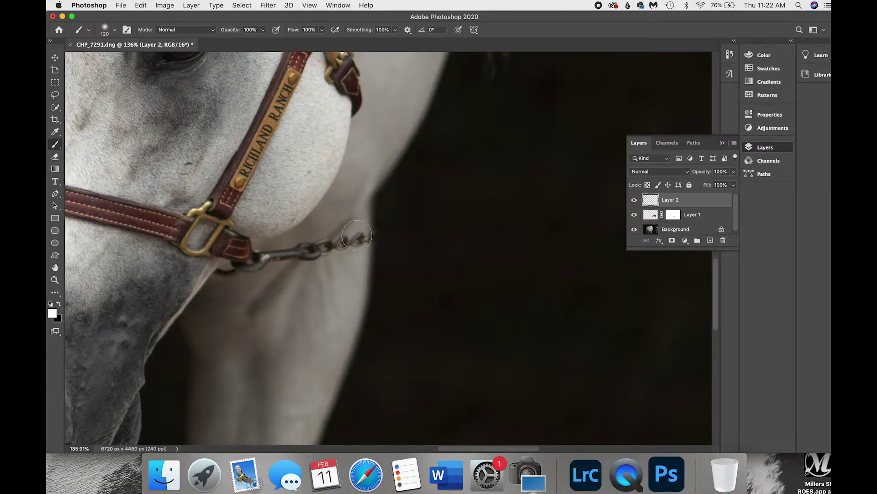
key("s")
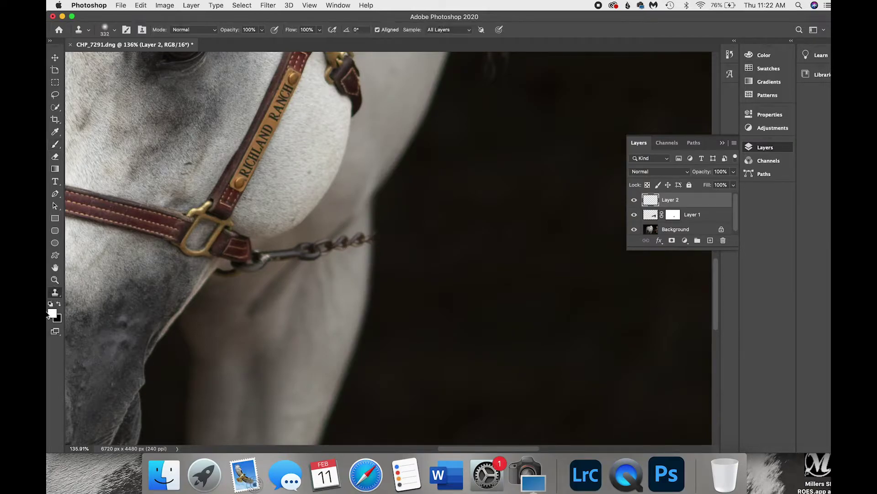
left_click(115, 30)
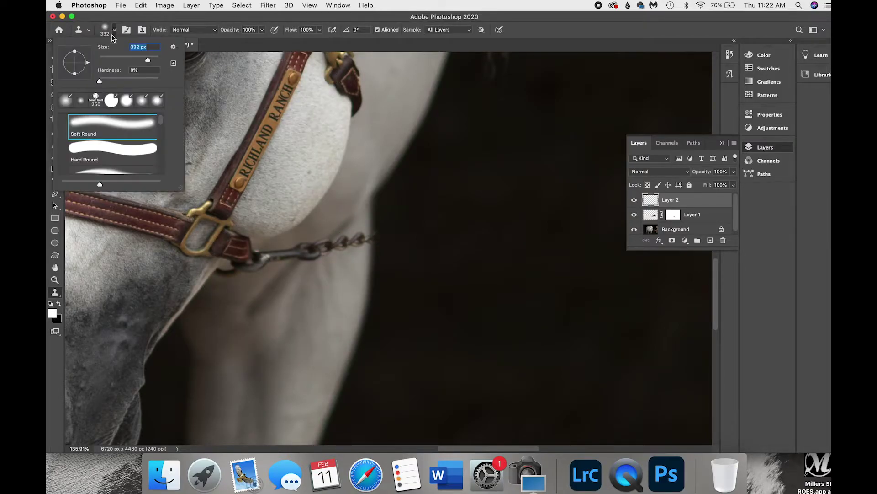
left_click_drag(121, 62, 118, 59)
key("Return")
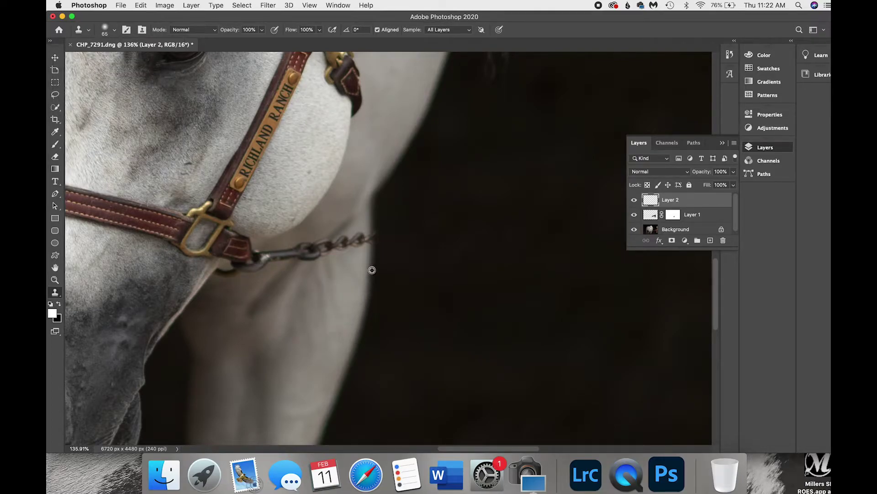
- Sample the edge of the horse's chest and clone it over the lead chain links crossing the chest
left_click(372, 269, "alt")
left_click(374, 238)
mouse_move(357, 232)
left_mouse_down()
mouse_move(303, 258)
mouse_move(311, 254)
mouse_move(297, 270)
left_mouse_up()
- Resample the nearby chest coat and clone over the metal lead snap beside the halter, undoing unsatisfactory strokes
left_click(269, 289, "alt")
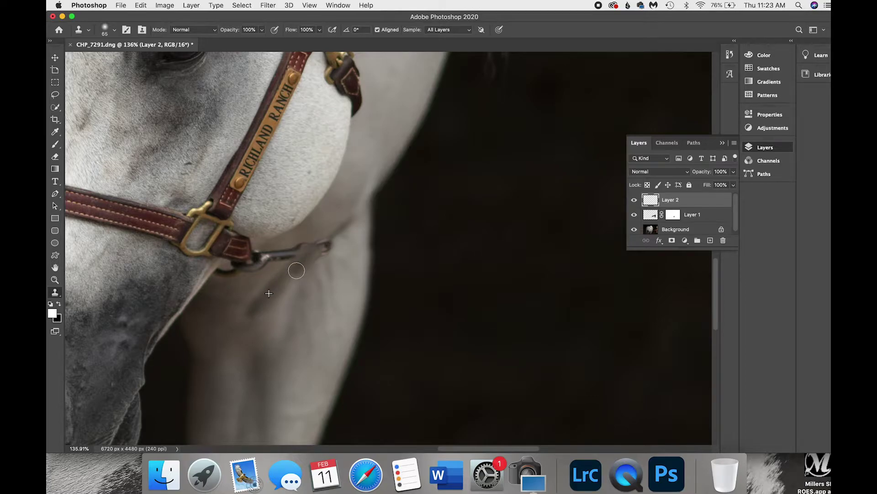
left_click(270, 295, "alt")
mouse_move(304, 261)
left_mouse_down()
mouse_move(331, 250)
mouse_move(332, 234)
mouse_move(309, 255)
mouse_move(300, 245)
mouse_move(311, 253)
mouse_move(275, 257)
mouse_move(298, 242)
mouse_move(251, 264)
left_mouse_up()
key("super+z")
left_click(330, 214, "alt")
left_click(237, 294, "alt")
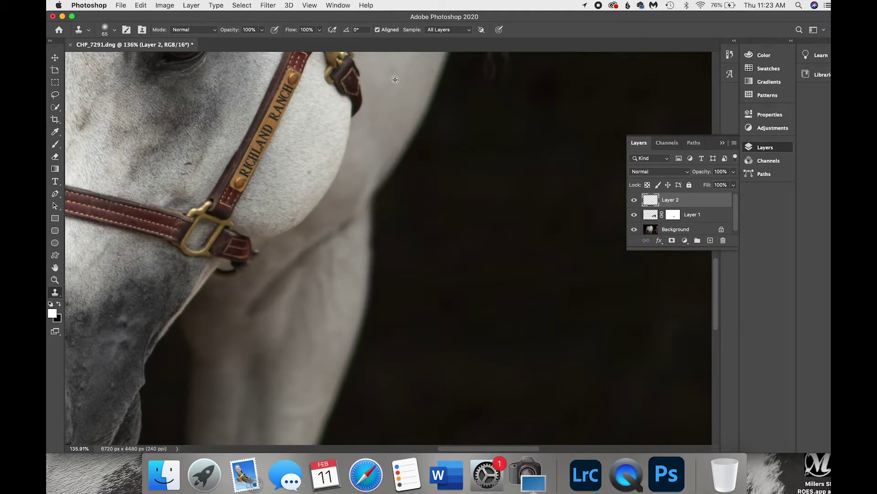
mouse_move(303, 227)
left_mouse_down()
mouse_move(304, 246)
mouse_move(291, 255)
mouse_move(323, 228)
mouse_move(322, 263)
mouse_move(271, 278)
left_mouse_up()
key("super+z")
- Clone shaded coat over the snap remnants and the ring beneath the halter strap's end
left_click(268, 252, "alt")
mouse_move(251, 249)
left_mouse_down()
mouse_move(258, 264)
mouse_move(260, 253)
left_mouse_up()
left_click(222, 296, "alt")
left_click(234, 272)
mouse_move(234, 271)
left_mouse_down()
mouse_move(219, 307)
mouse_move(247, 285)
mouse_move(257, 261)
left_mouse_up()
left_click(219, 307, "alt")
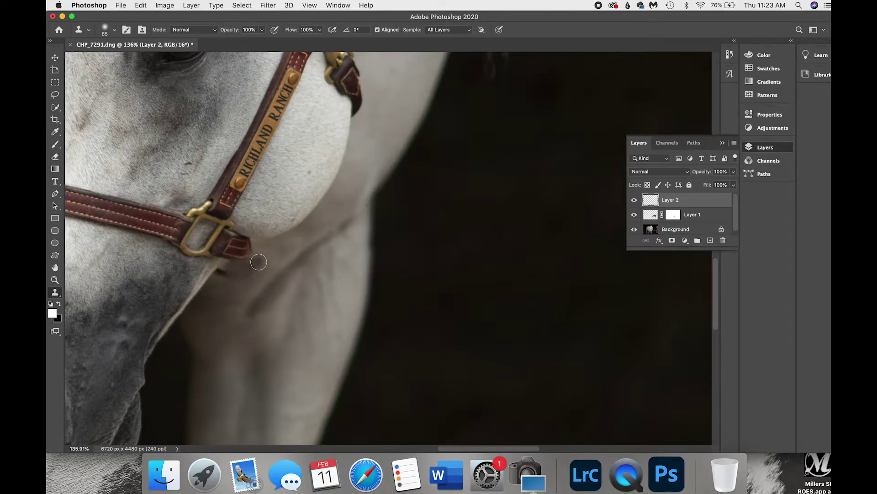
- Set the Clone Stamp to 49% opacity with a 92 px tip
scroll(384, 325, "down", 5)
scroll(385, 326, "down", 3)
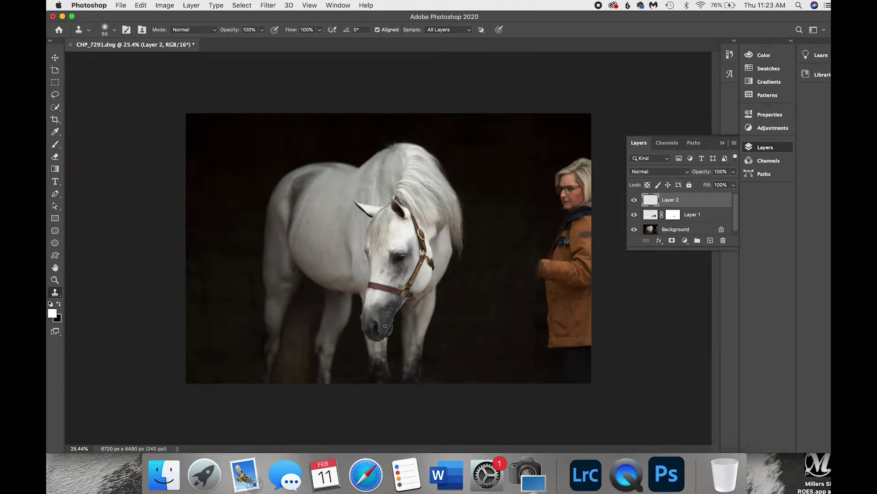
scroll(385, 326, "up", 6)
scroll(385, 326, "up", 4)
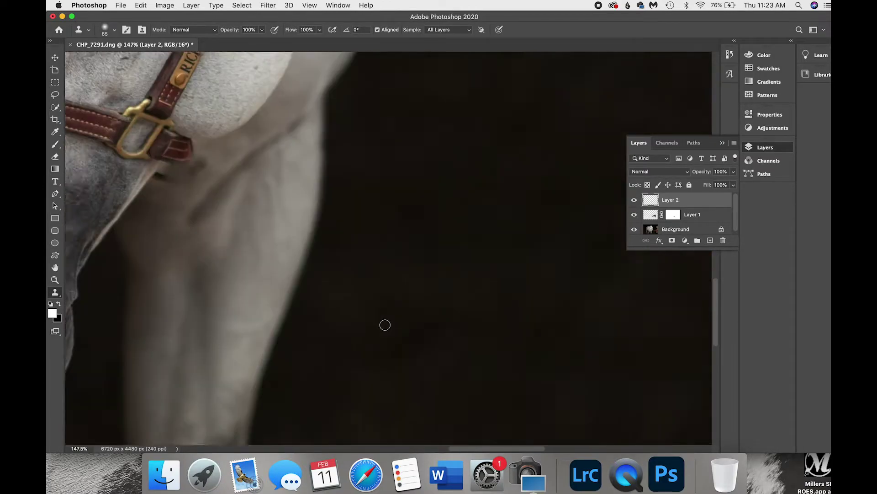
left_click(264, 29)
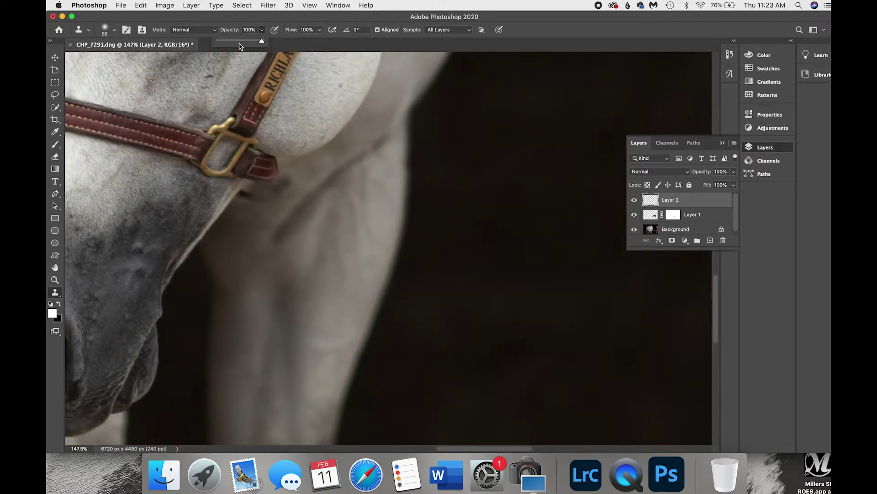
left_click(115, 31)
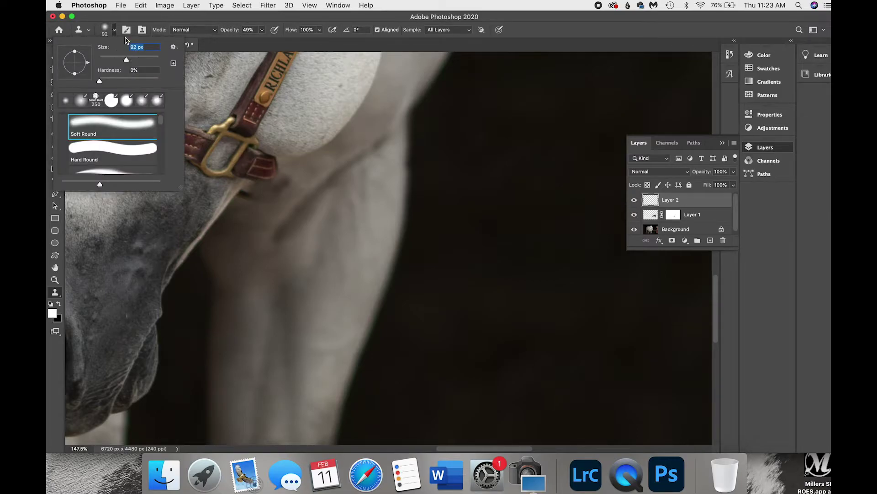
key("Return")
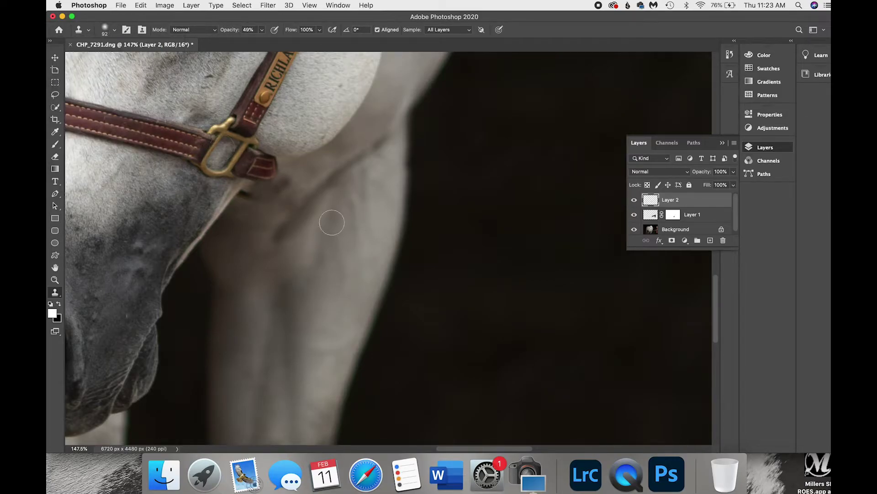
- Clone lighter chest coat over the dark diagonal line left where the chain was to blend it
left_click_drag(352, 157, 377, 145)
left_click(358, 217, "alt")
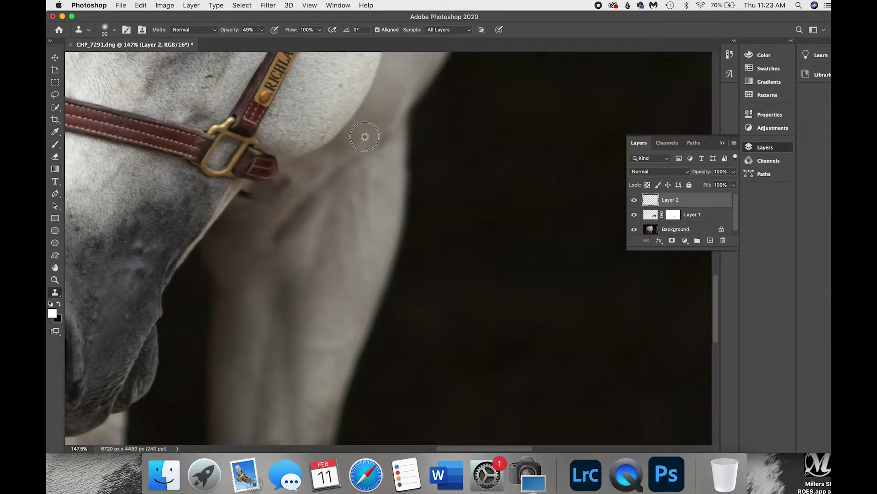
mouse_move(340, 157)
left_mouse_down()
mouse_move(289, 182)
mouse_move(265, 207)
mouse_move(298, 176)
left_mouse_up()
left_click(246, 229, "alt")
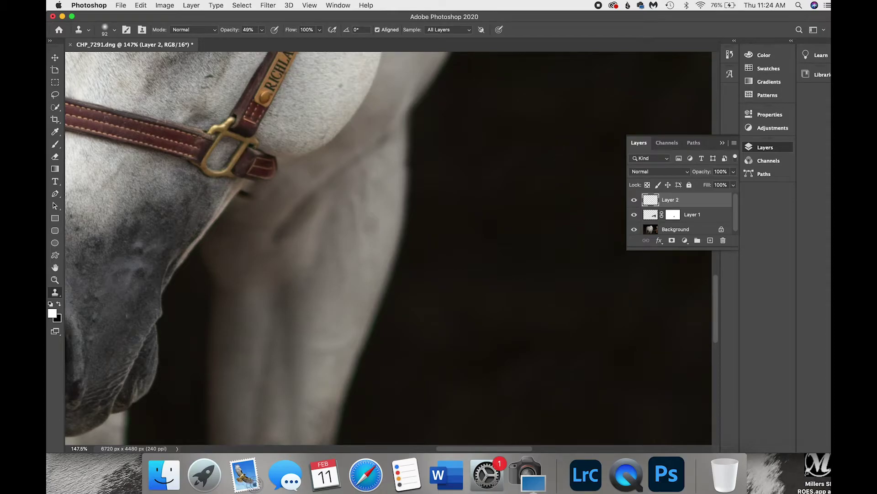
- Add a white layer mask to Layer 2 and make black the foreground color
scroll(231, 171, "up", 8)
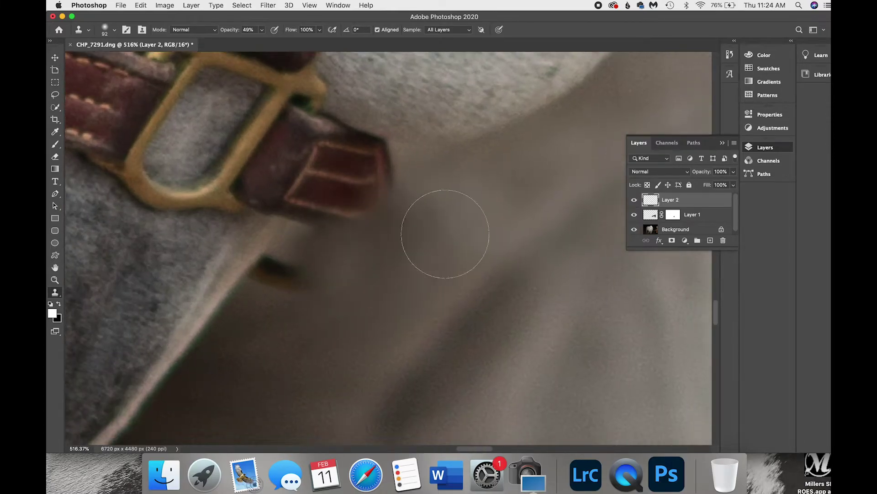
left_click(672, 240)
key("x")
left_click(114, 30)
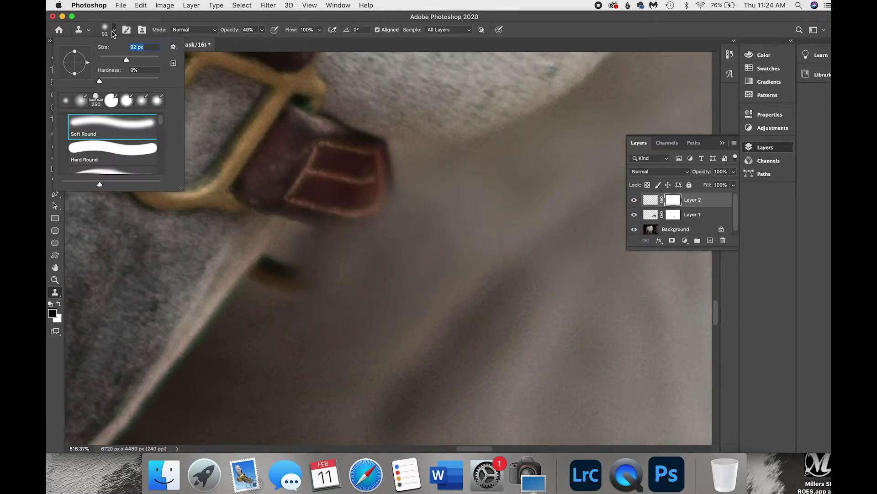
left_click(140, 80)
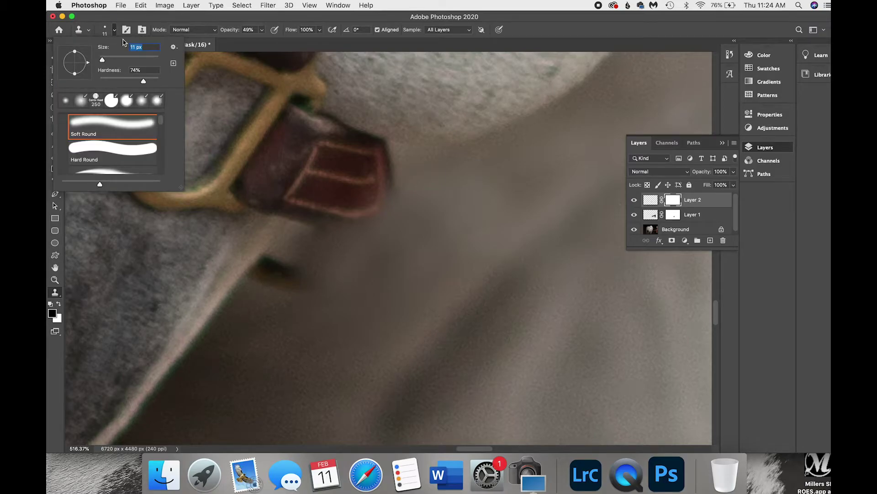
key("Escape")
- Switch to a 30 px Brush with 74% hardness and paint black on the mask to restore the halter ring and strap edge
left_click(54, 145)
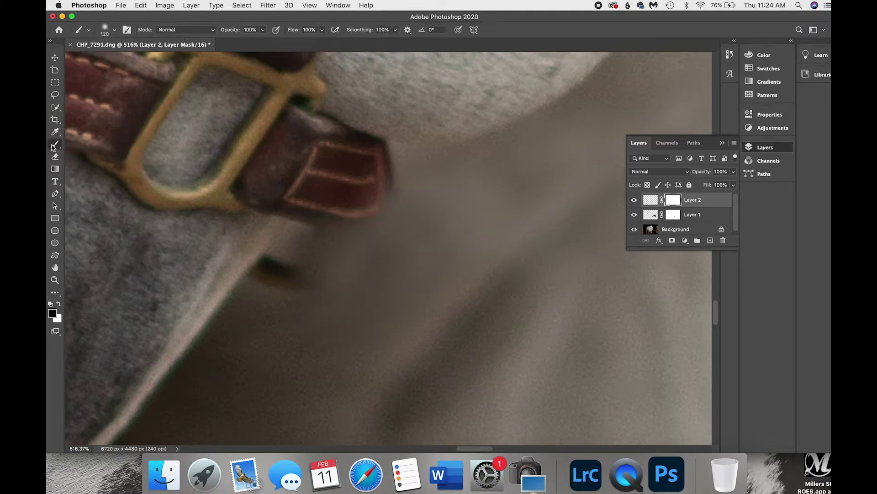
left_click(104, 31)
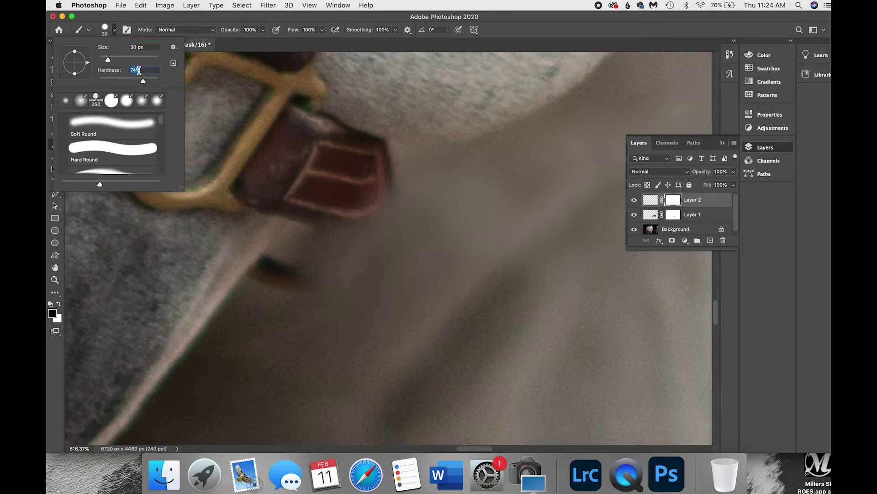
key("Return")
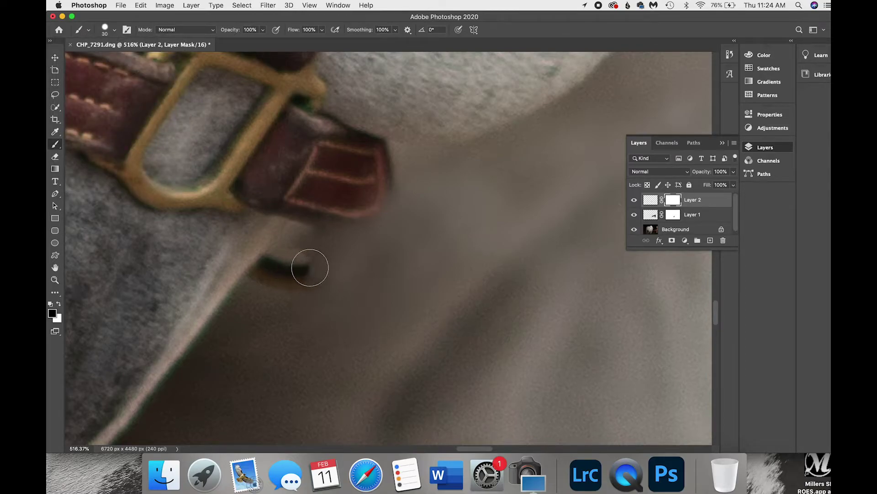
mouse_move(310, 267)
left_mouse_down()
mouse_move(327, 259)
mouse_move(352, 203)
mouse_move(308, 261)
mouse_move(288, 246)
mouse_move(308, 232)
mouse_move(319, 195)
mouse_move(349, 212)
mouse_move(398, 131)
mouse_move(399, 164)
mouse_move(345, 244)
mouse_move(393, 168)
mouse_move(353, 311)
mouse_move(416, 149)
mouse_move(389, 264)
mouse_move(439, 148)
mouse_move(366, 294)
mouse_move(376, 230)
mouse_move(267, 319)
mouse_move(372, 228)
left_mouse_up()
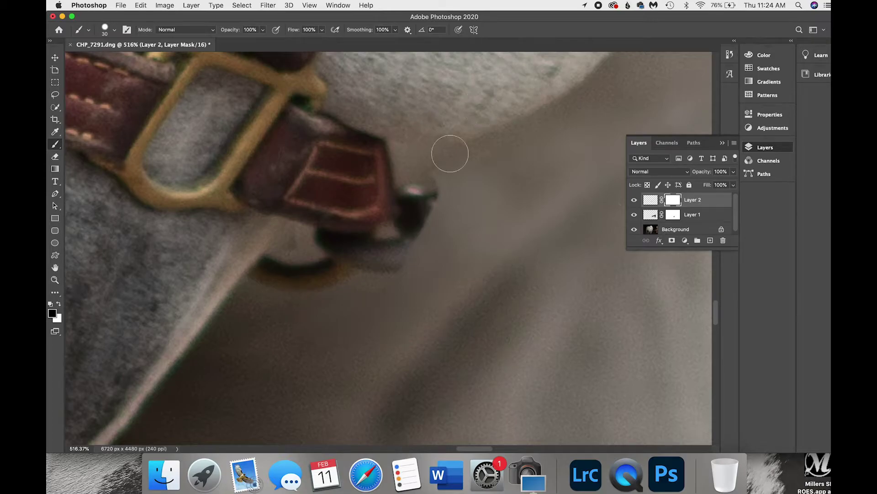
- Paint white on the mask to hide the snap remnants around the halter strap's end and ring
left_click(58, 303)
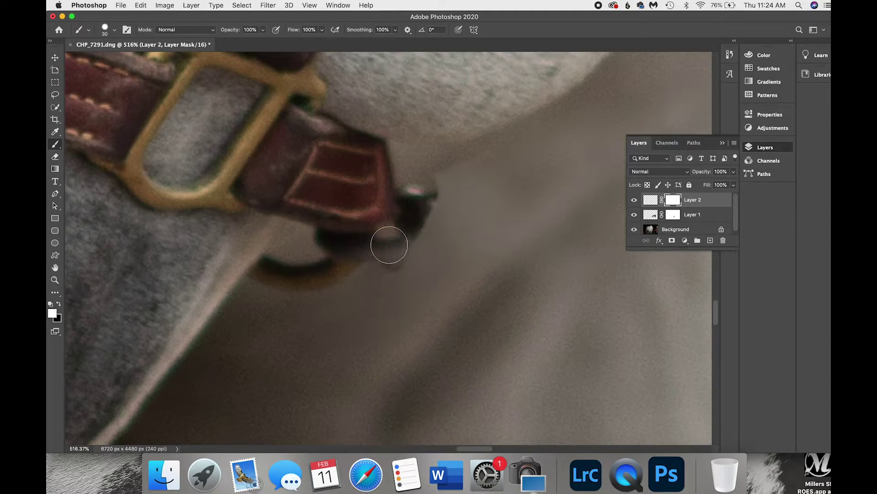
left_click_drag(389, 245, 391, 235)
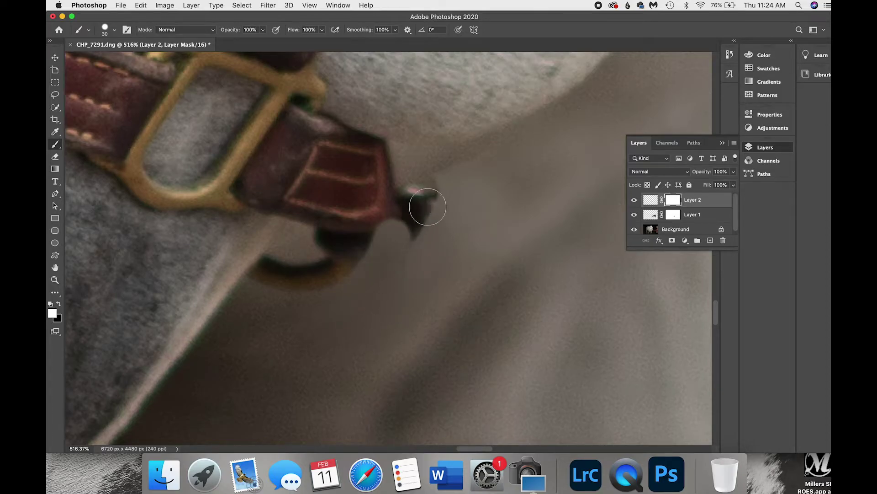
left_click_drag(411, 197, 423, 210)
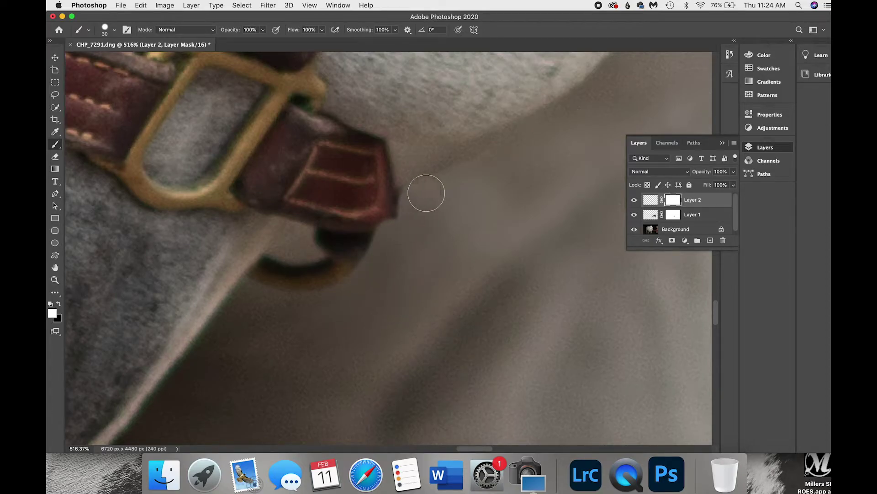
mouse_move(404, 212)
left_mouse_down()
mouse_move(409, 204)
mouse_move(378, 285)
left_mouse_up()
mouse_move(314, 245)
left_mouse_down()
mouse_move(297, 243)
mouse_move(308, 243)
left_mouse_up()
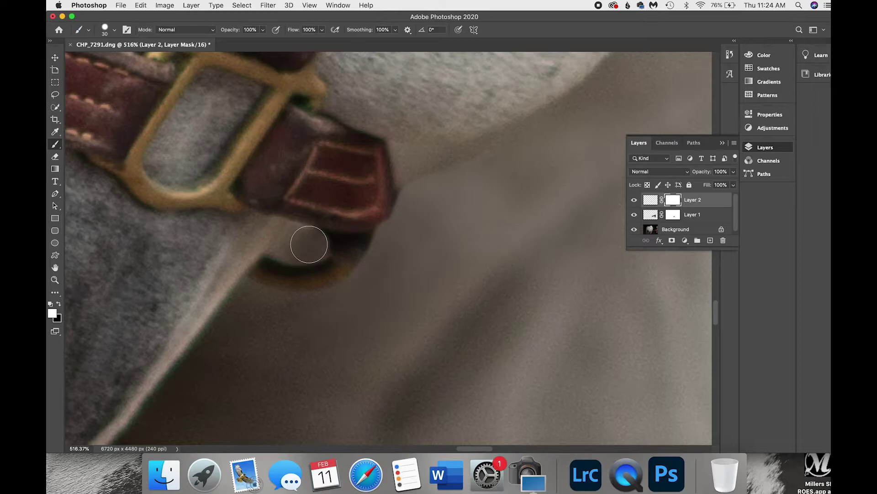
- Add a new layer above Layer 2 and collapse the floating layer list
scroll(398, 260, "down", 2)
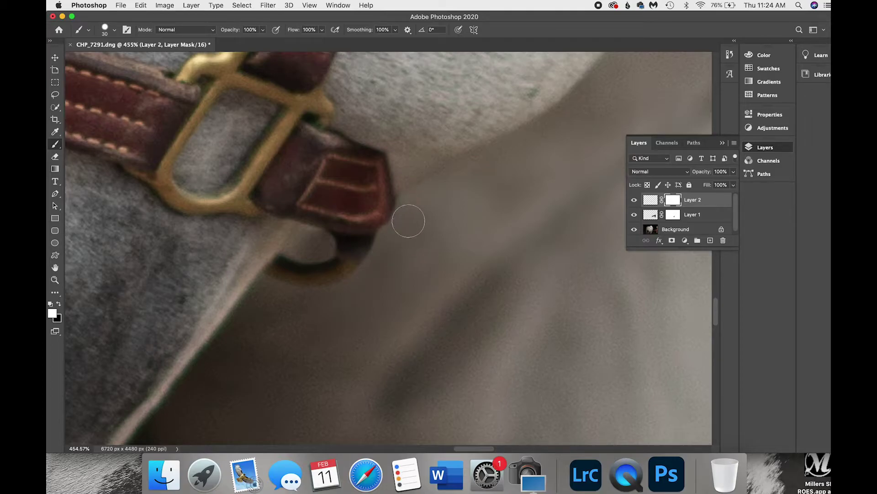
scroll(426, 246, "down", 15)
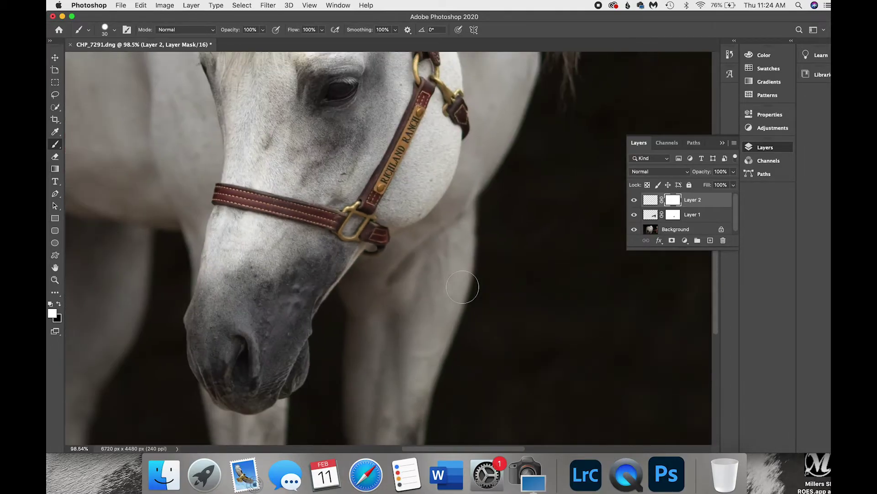
scroll(463, 287, "down", 1)
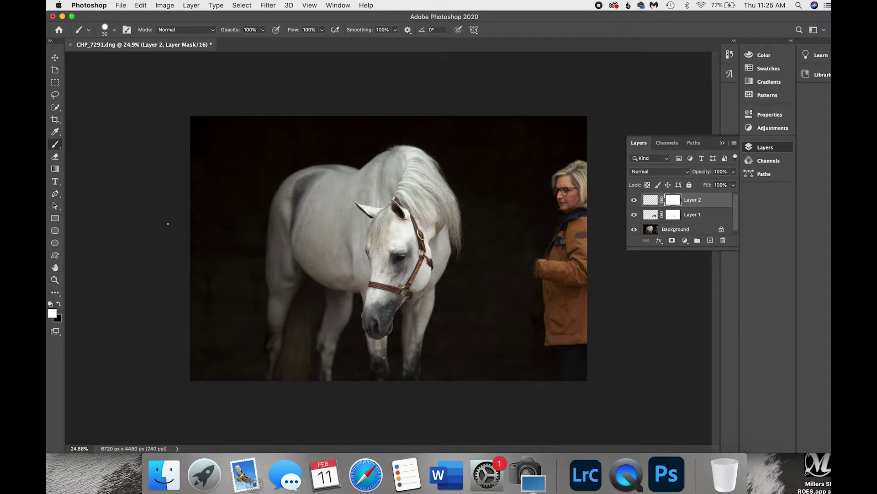
left_click(710, 241)
left_click(723, 144)
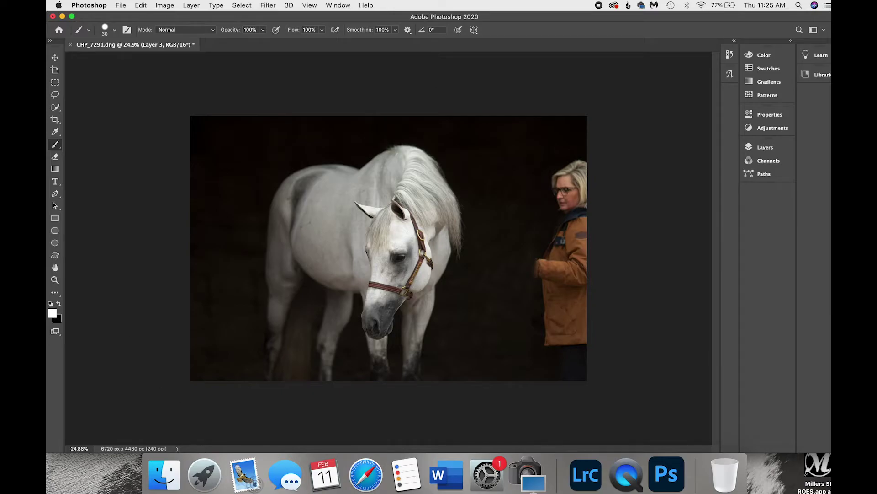
- Set the brush to 2480 px with 0% hardness and make black the foreground color
left_click(114, 30)
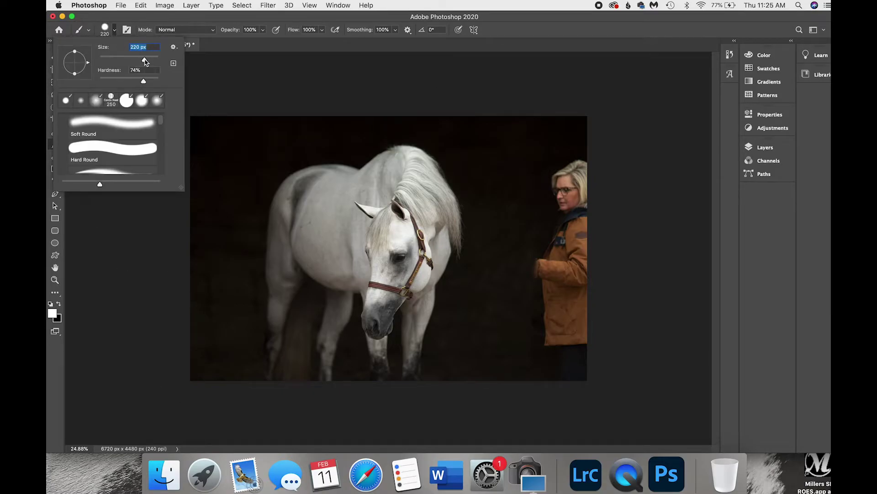
left_click(108, 30)
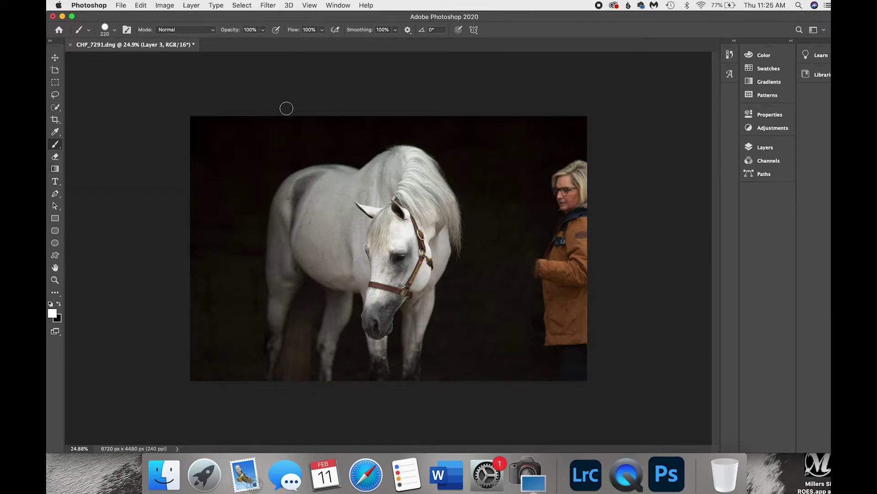
left_click(107, 29)
left_click(114, 33)
left_click(111, 35)
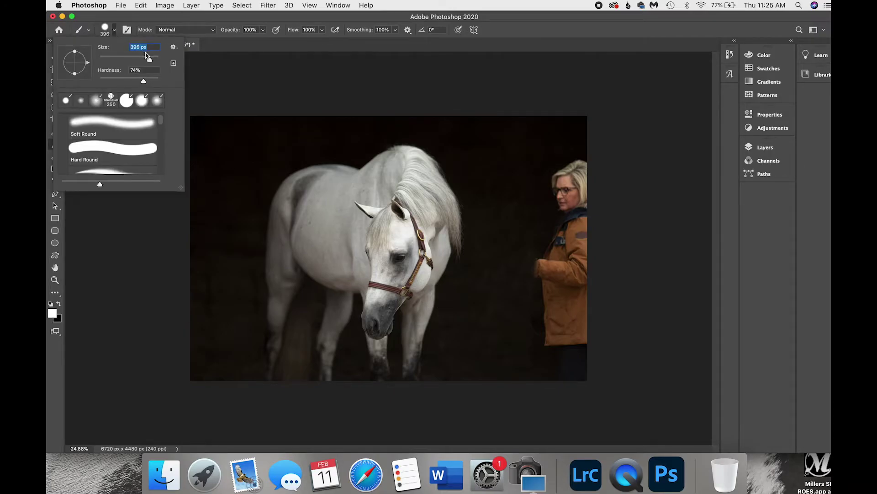
left_click(105, 32)
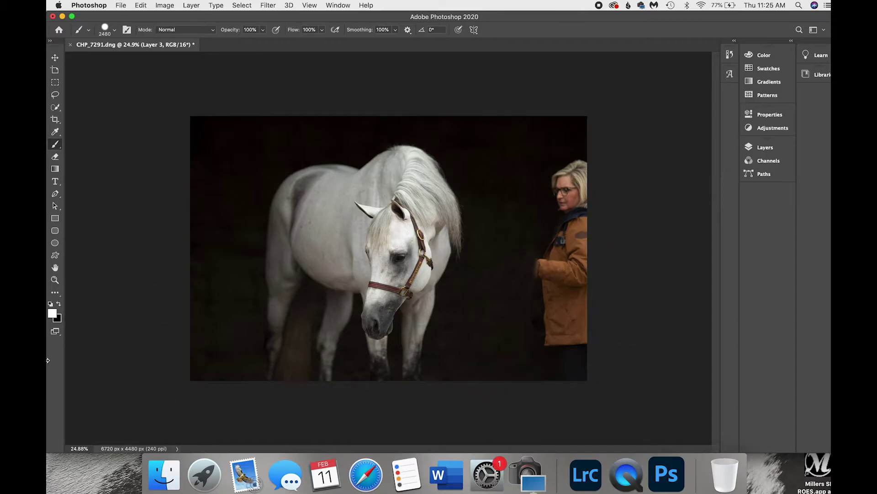
left_click(115, 32)
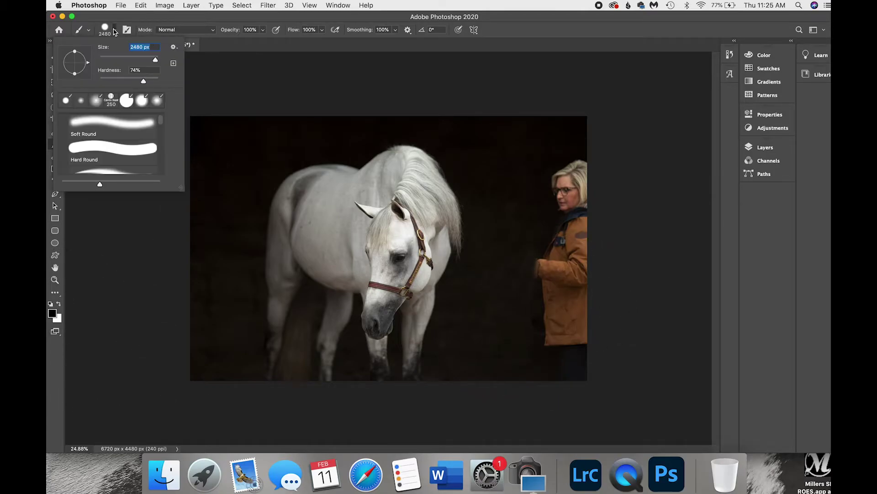
left_click_drag(128, 84, 47, 83)
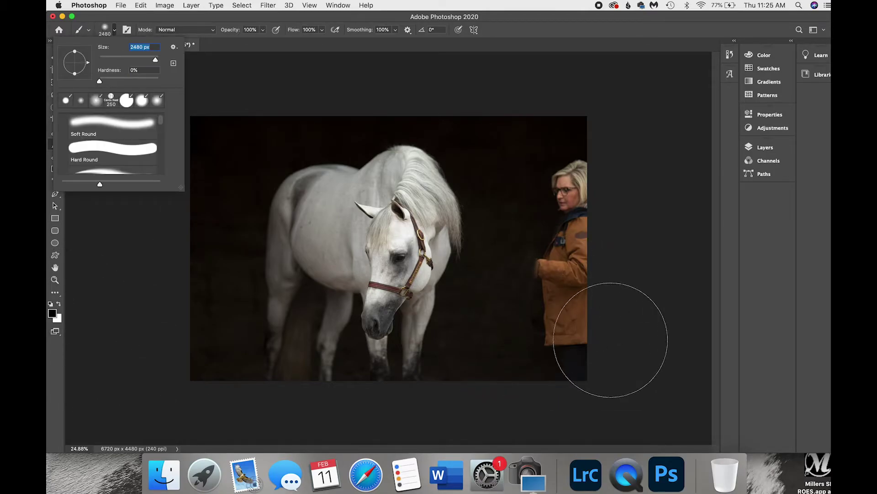
- Paint soft black on Layer 3 over the handler and the background around the horse
left_click_drag(562, 274, 577, 214)
left_click(765, 148)
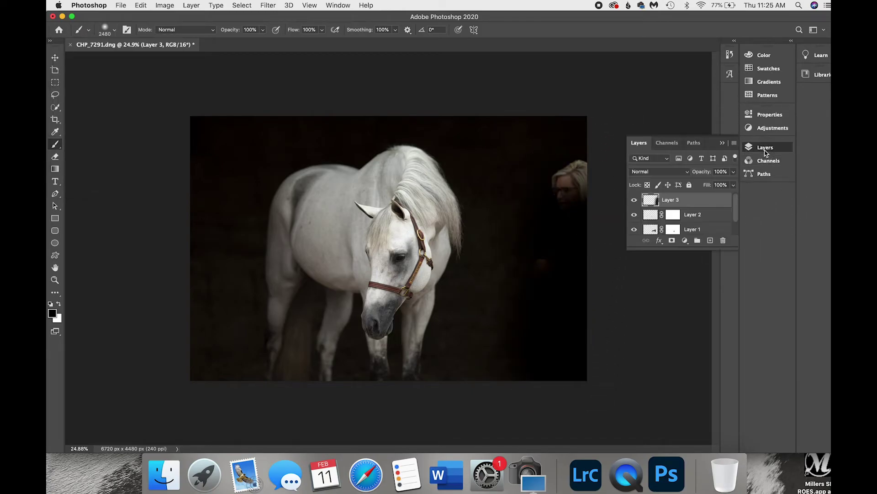
left_click_drag(548, 196, 550, 80)
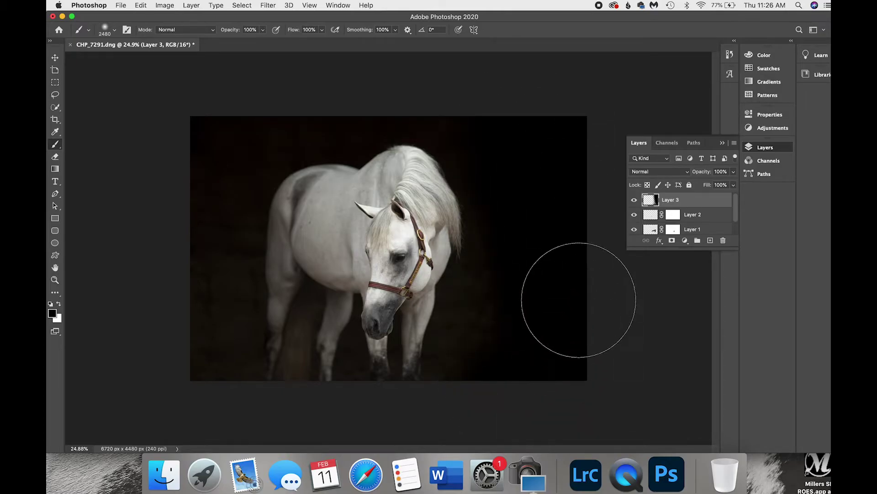
mouse_move(254, 88)
left_mouse_down()
mouse_move(201, 117)
mouse_move(174, 294)
left_mouse_up()
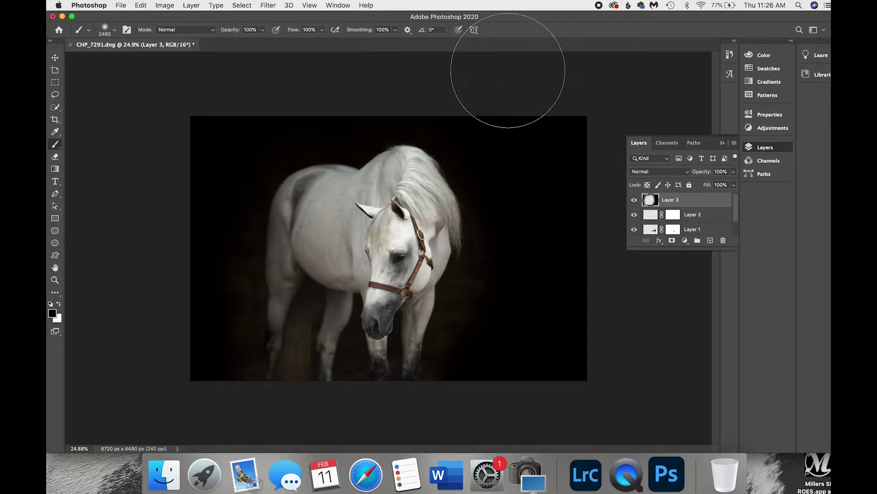
- Hide and reshow Layer 3 to compare the image with and without the painted black background
scroll(671, 214, "down", 1)
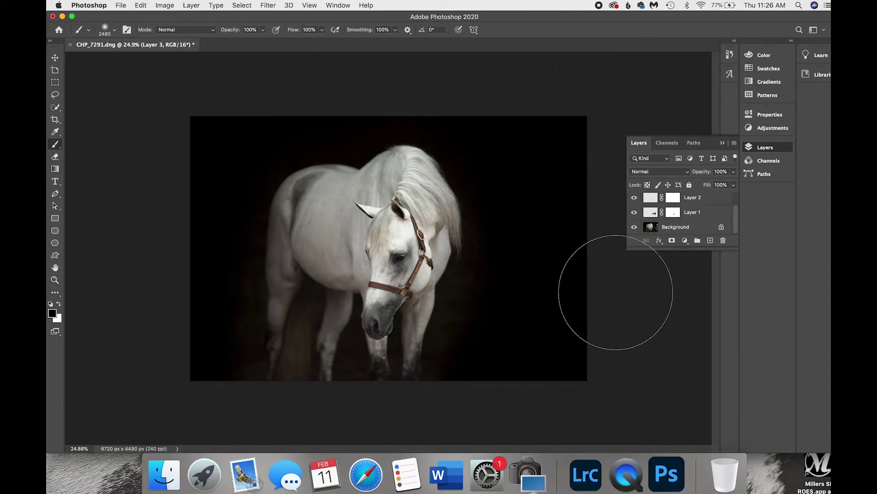
scroll(699, 200, "up", 1)
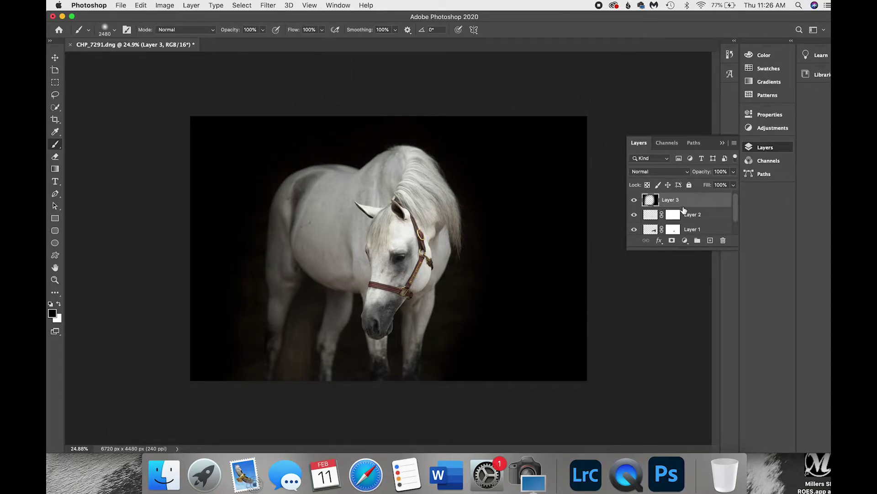
left_click(634, 201)
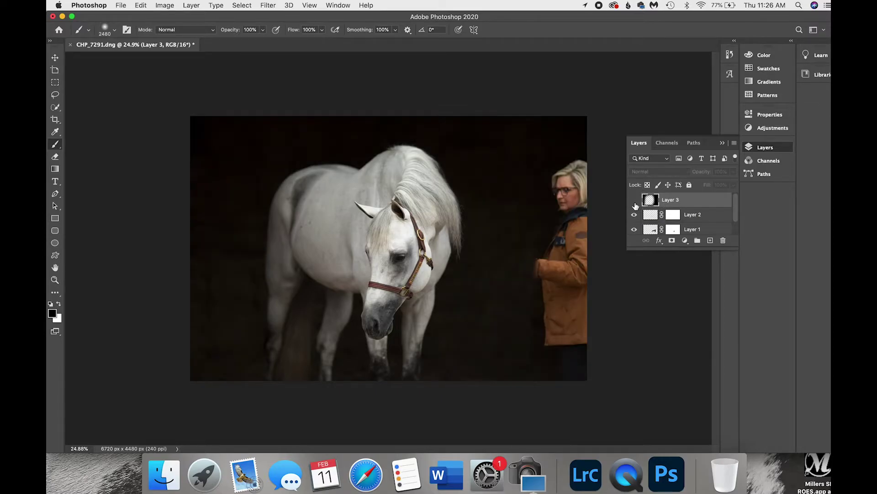
left_click(634, 201)
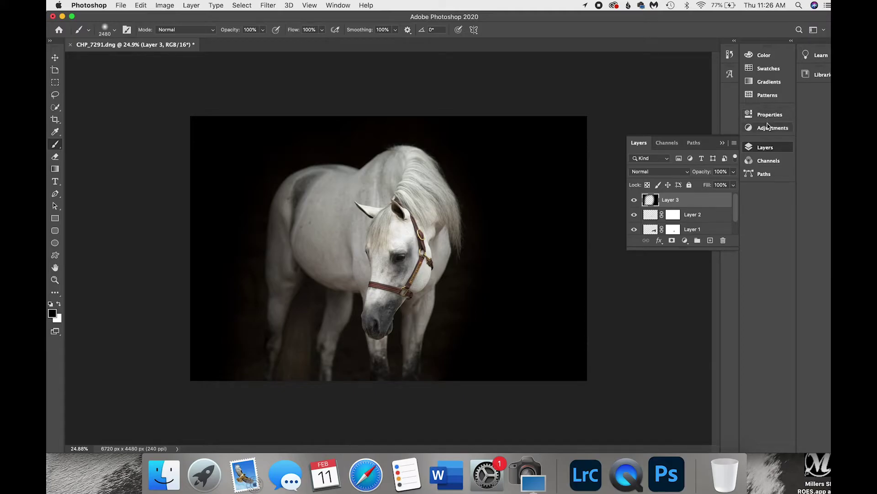
- Add a Levels adjustment layer with the black input level at 10 and the white input level at 241
left_click(765, 129)
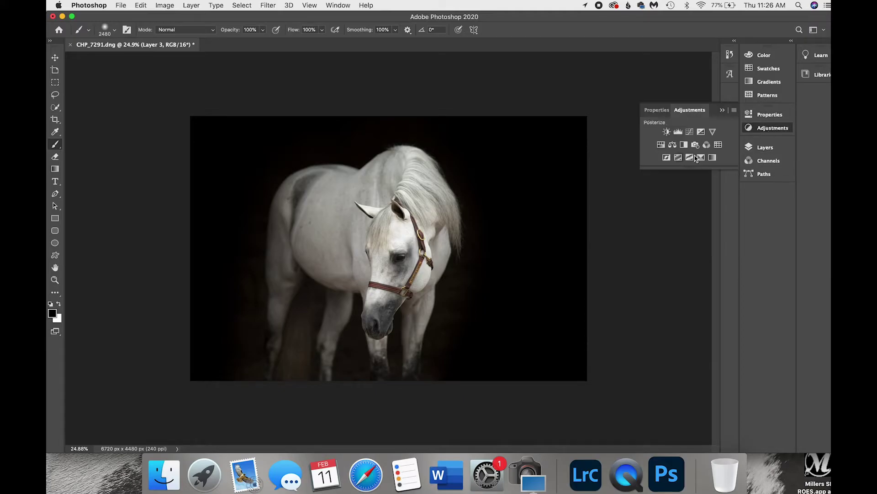
left_click(678, 132)
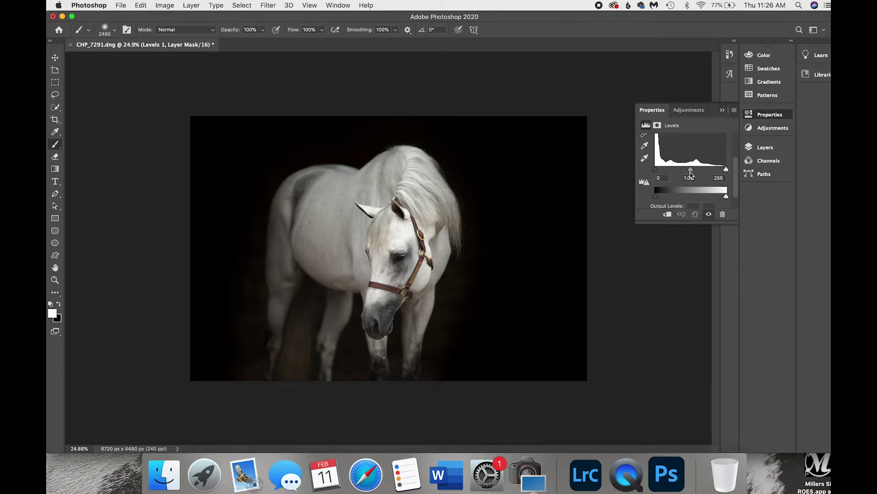
mouse_move(690, 170)
left_mouse_down()
mouse_move(655, 173)
mouse_move(677, 172)
left_mouse_up()
key("super+z")
left_click_drag(656, 172, 657, 174)
left_click_drag(657, 173, 652, 172)
left_click_drag(657, 172, 660, 174)
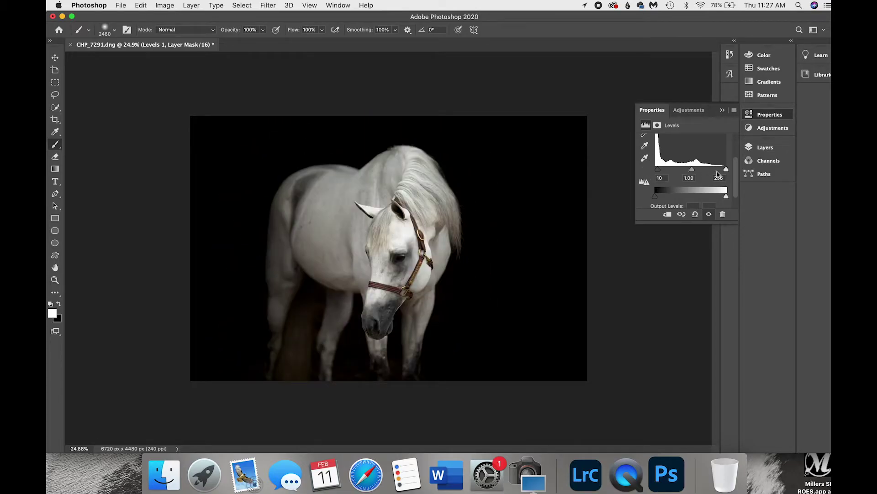
left_click_drag(726, 169, 723, 174)
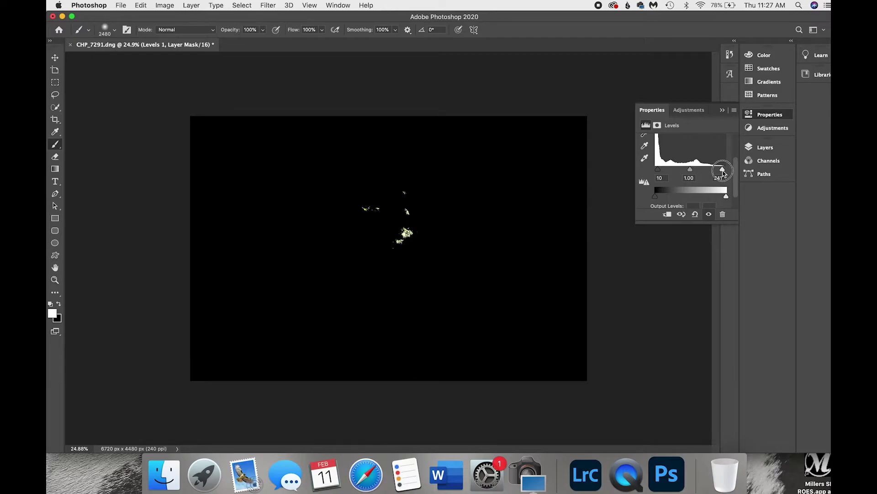
left_click_drag(722, 172, 723, 173)
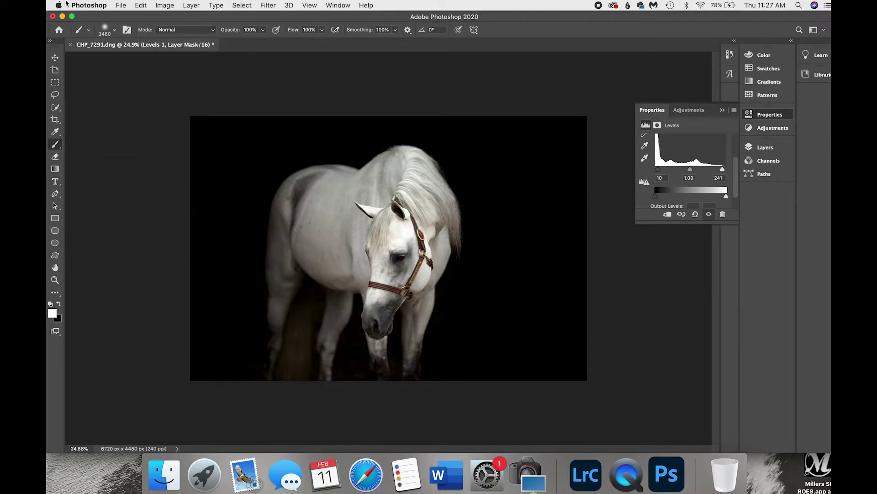
- Save the retouched photo, then switch to Lightroom Classic and fit the saved edit in the view
left_click(119, 4)
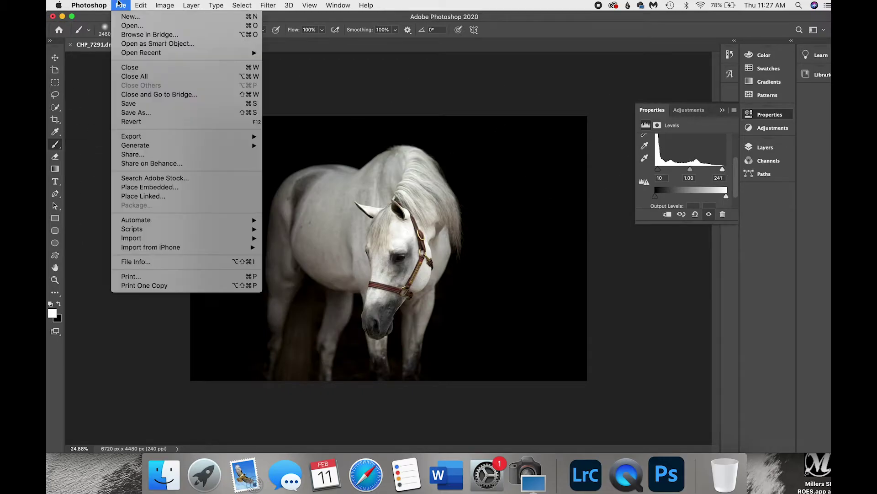
left_click(148, 107)
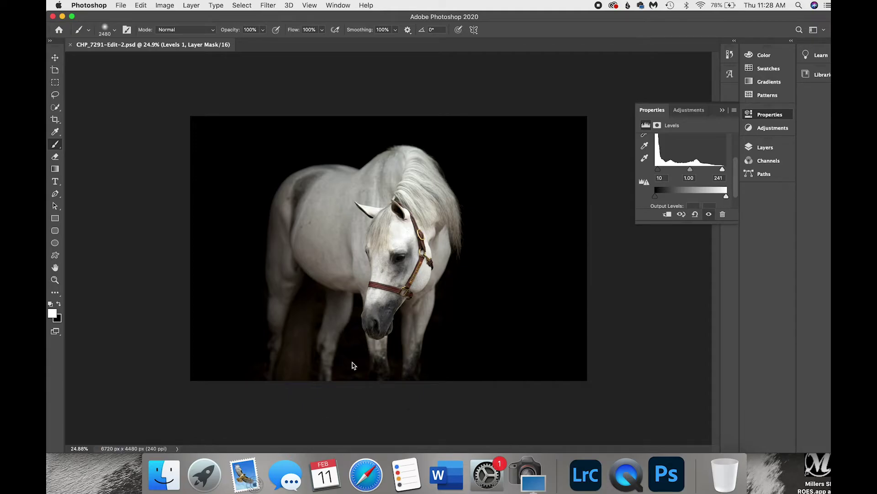
left_click(590, 486)
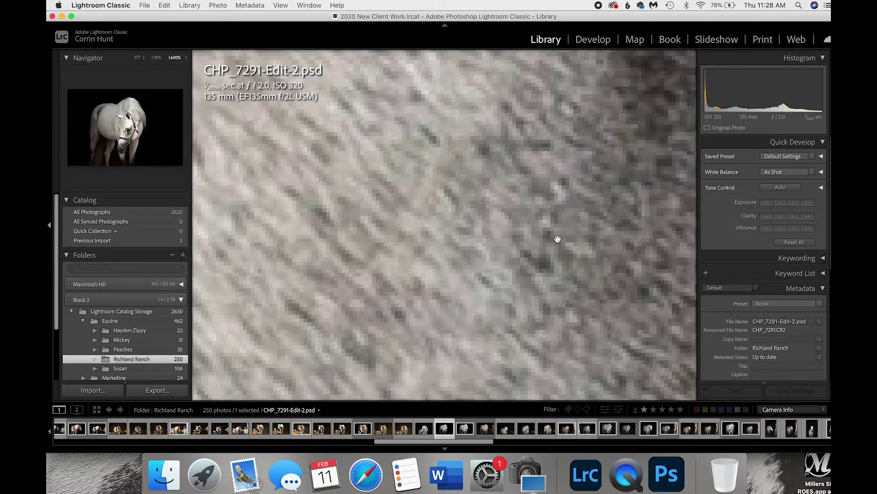
left_click(136, 58)
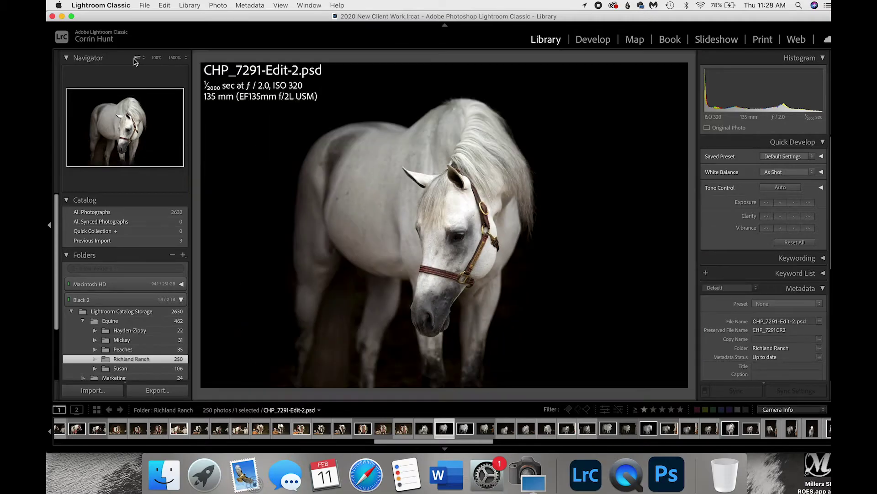
- Compare the earlier CHP_7291-Edit.psd with the new CHP_7291-Edit-2.psd
left_click(464, 428)
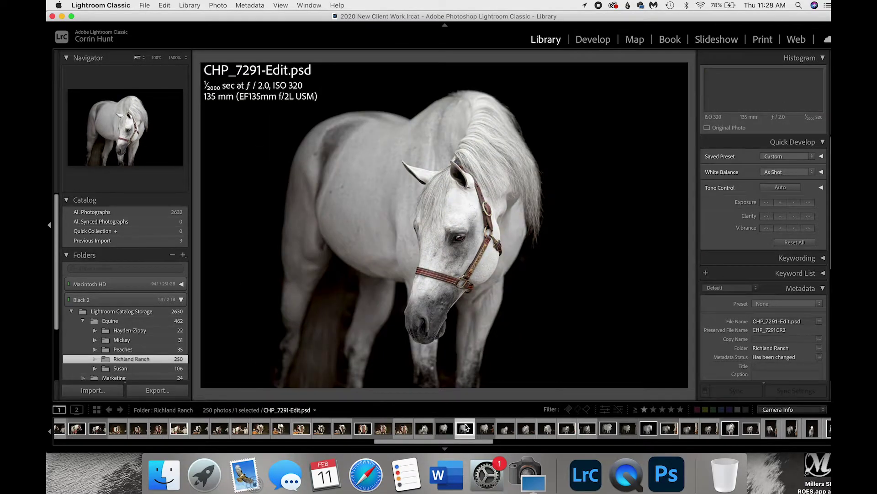
left_click(449, 426)
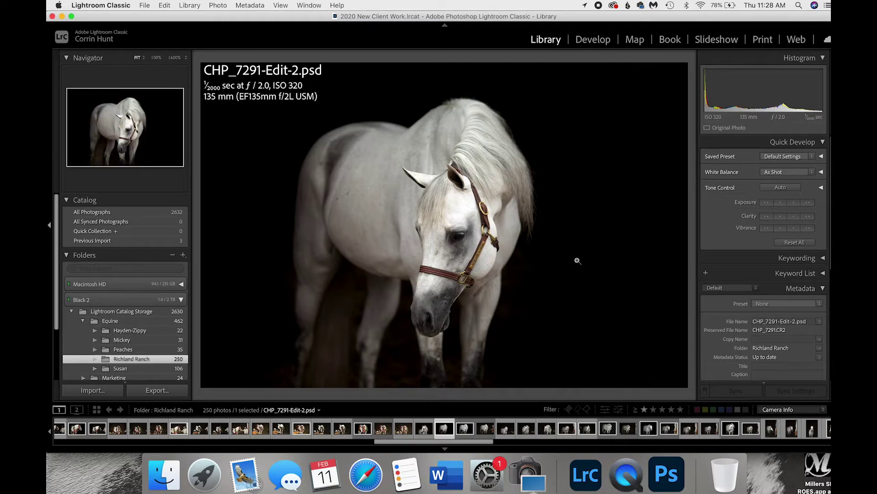
scroll(137, 340, "down", 2)
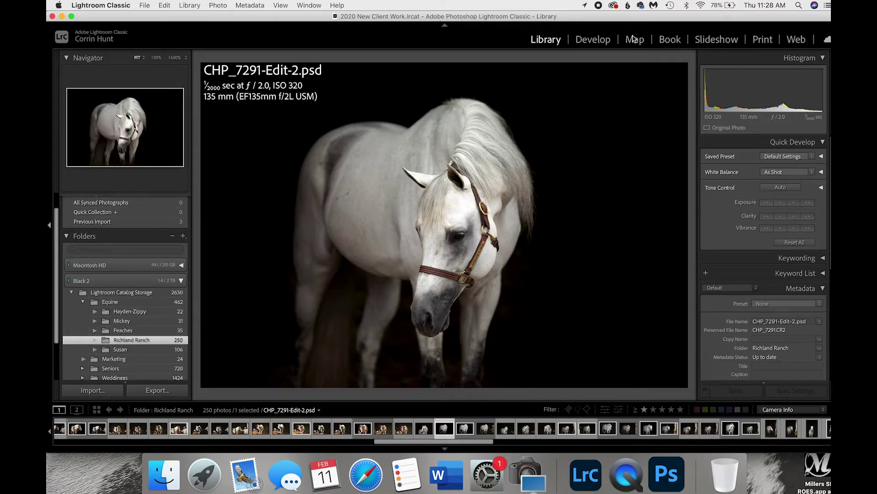
- Open CHP_7291-Edit-2.psd in the Develop module and set Texture to +71
key("d")
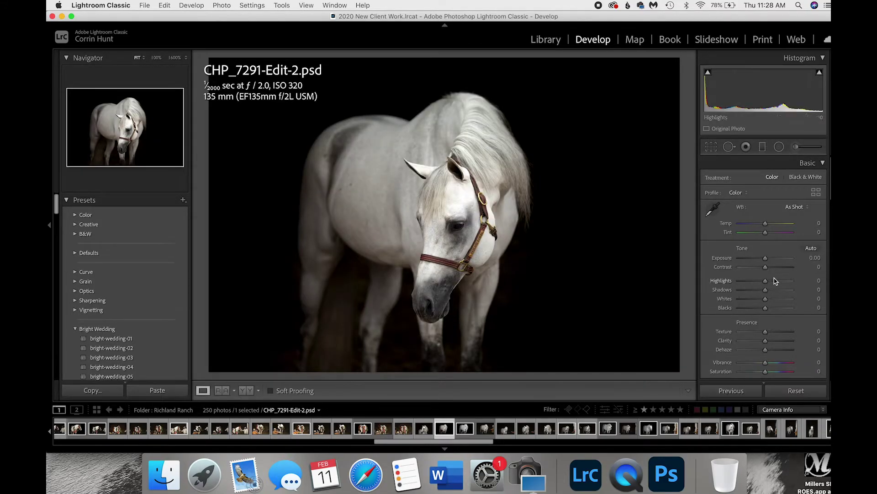
scroll(775, 282, "down", 1)
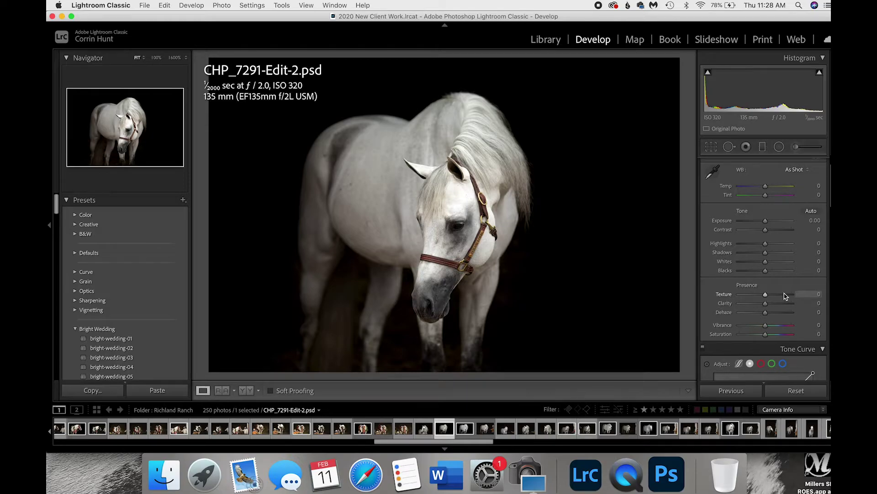
scroll(784, 290, "up", 3)
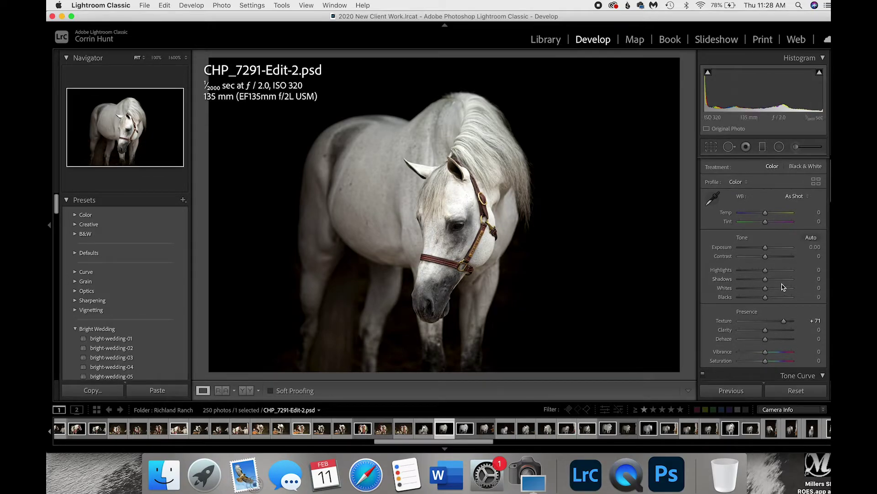
- Set Shadows to +2 and Highlights to +21
left_click(783, 280)
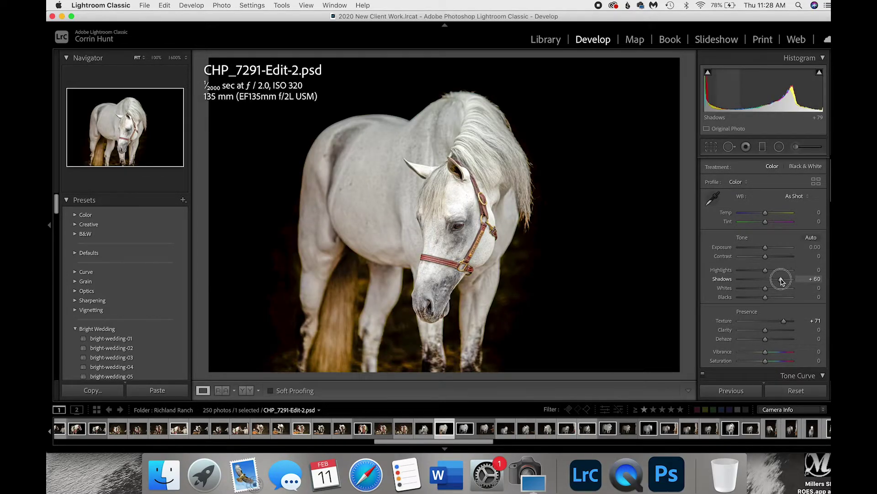
left_click(766, 279)
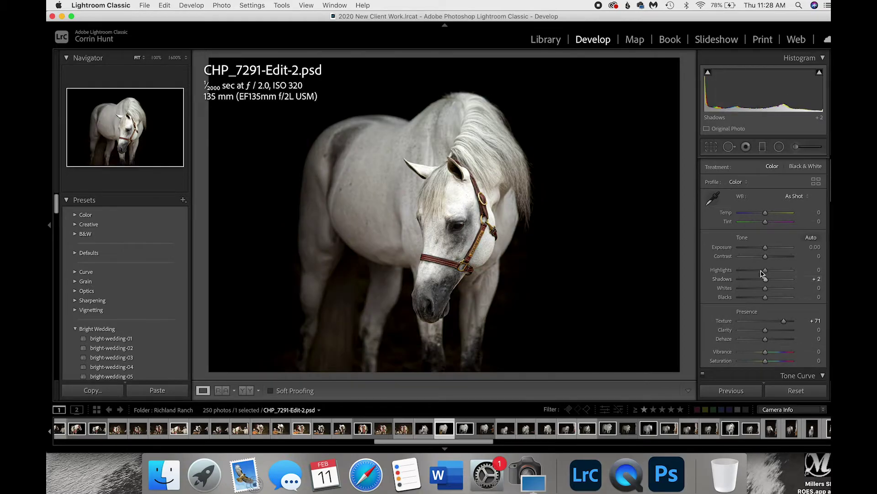
left_click(769, 271)
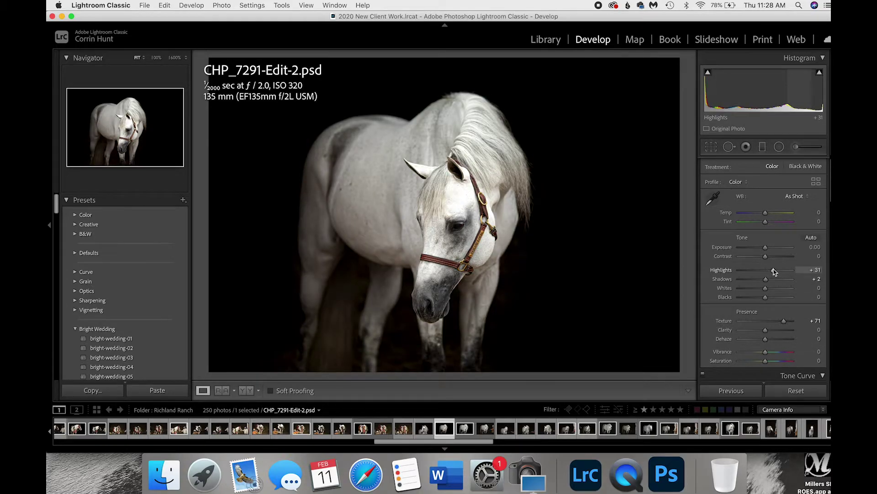
left_click_drag(772, 271, 771, 273)
- Set the Sharpening Amount to 75 and the Luminance noise reduction to 34
scroll(772, 327, "down", 15)
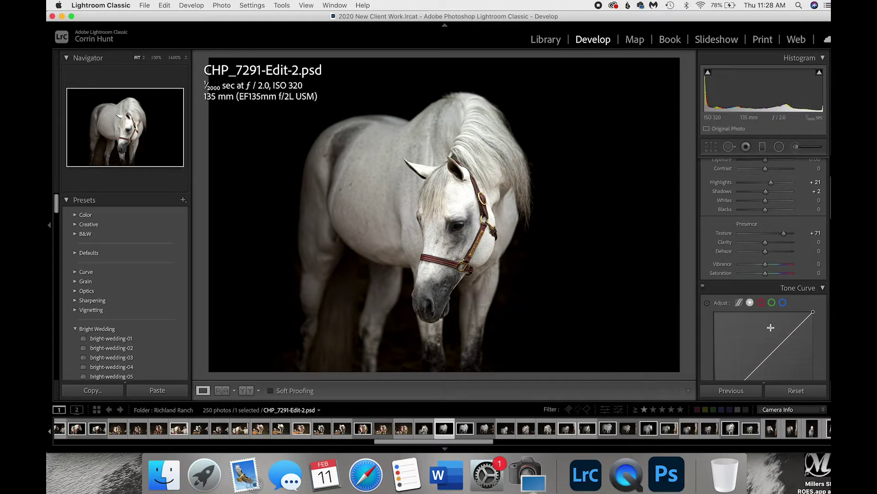
scroll(771, 331, "down", 3)
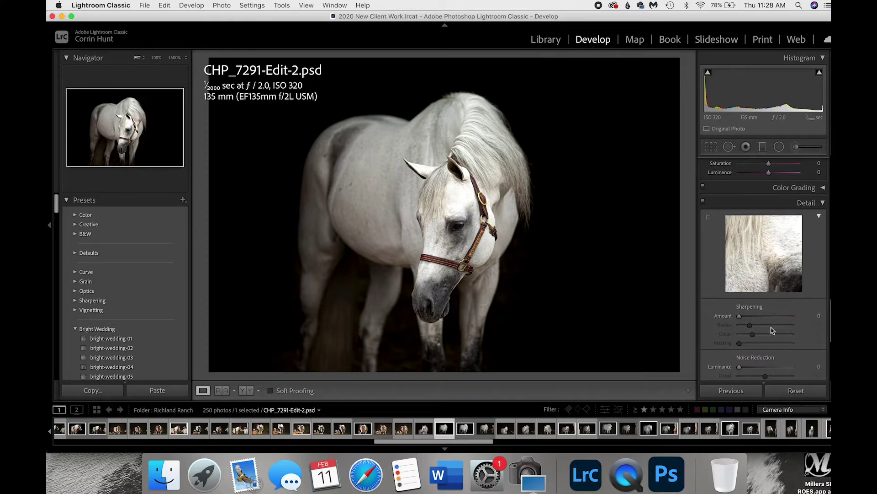
scroll(763, 316, "down", 2)
left_click(767, 303)
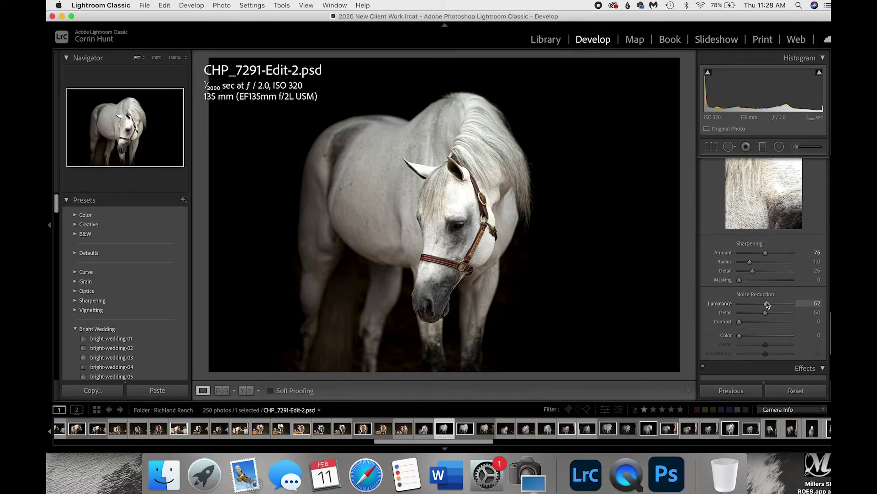
scroll(766, 287, "up", 5)
scroll(766, 286, "down", 5)
left_click_drag(761, 303, 757, 303)
- Set Clarity to +9, Blacks to -1, Exposure to +0.50 and Highlights to -36
scroll(757, 301, "up", 15)
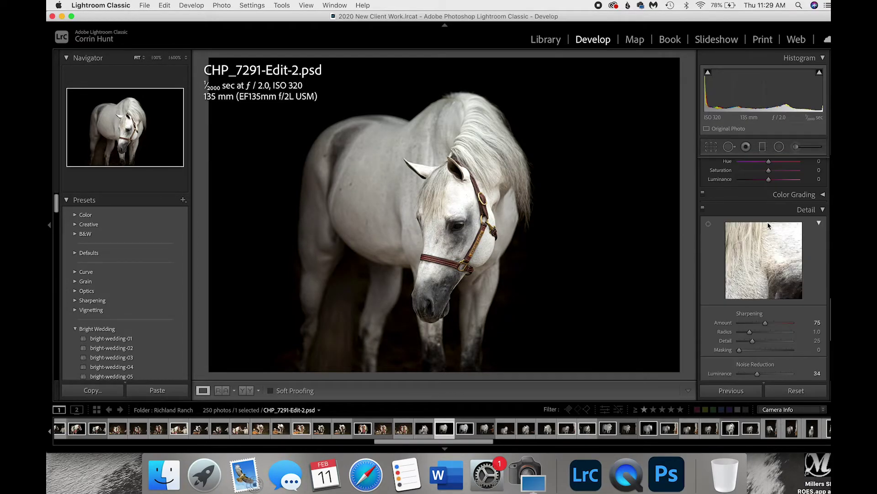
scroll(768, 224, "up", 8)
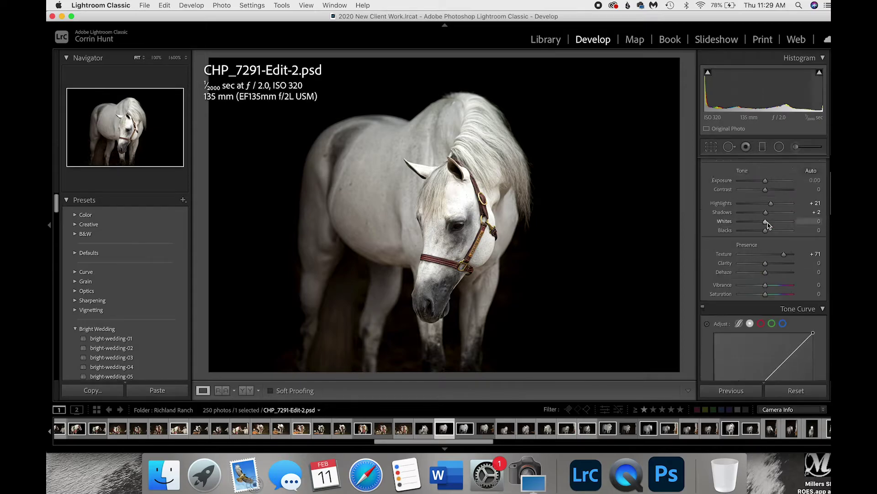
left_click_drag(779, 319, 768, 319)
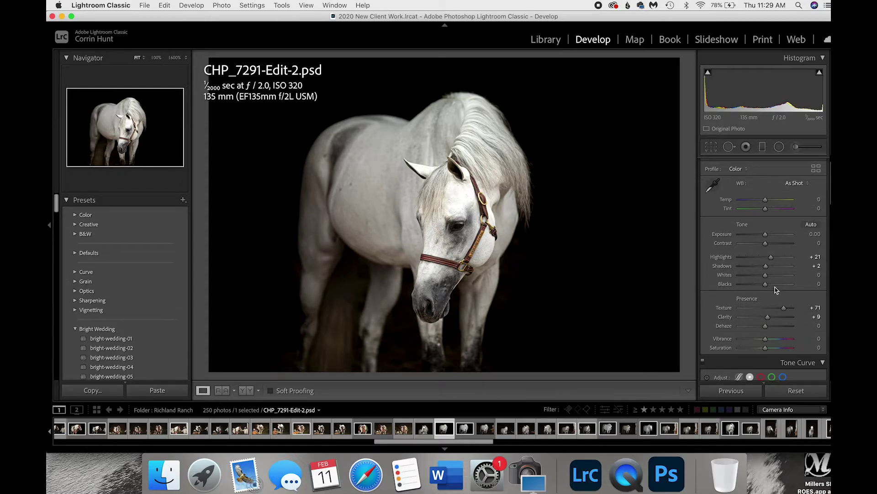
left_click_drag(765, 285, 766, 287)
left_click_drag(766, 235, 757, 259)
- Set the Saturation of the Yellow color range to -100
scroll(757, 292, "down", 8)
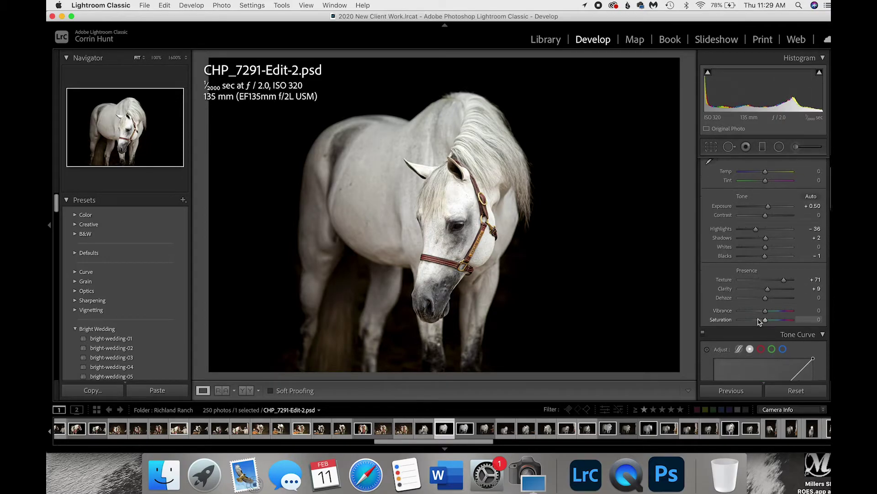
scroll(758, 322, "down", 10)
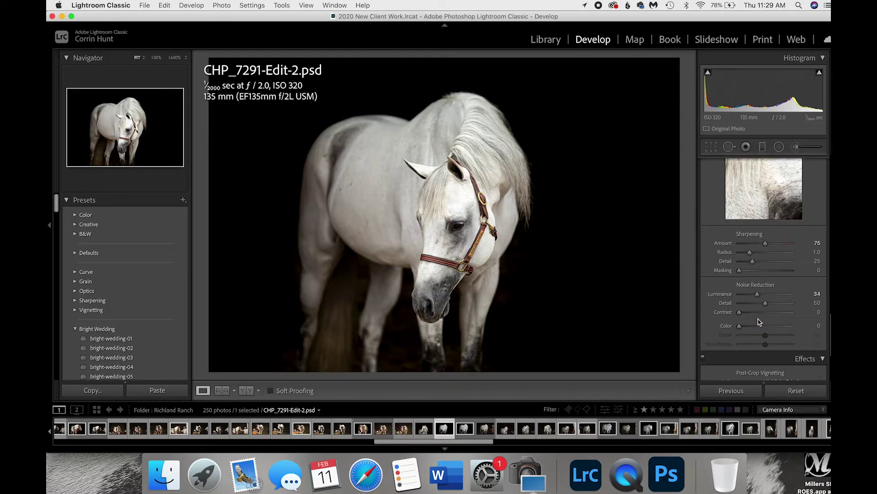
scroll(756, 322, "up", 6)
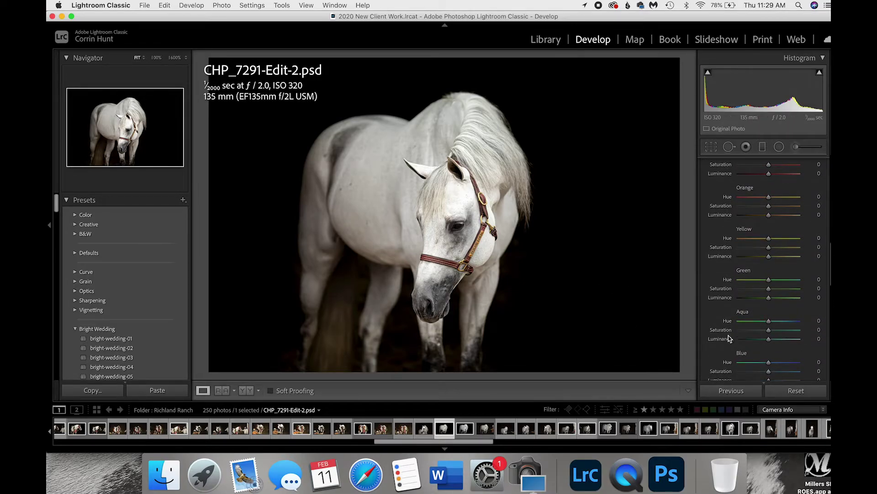
left_click(739, 248)
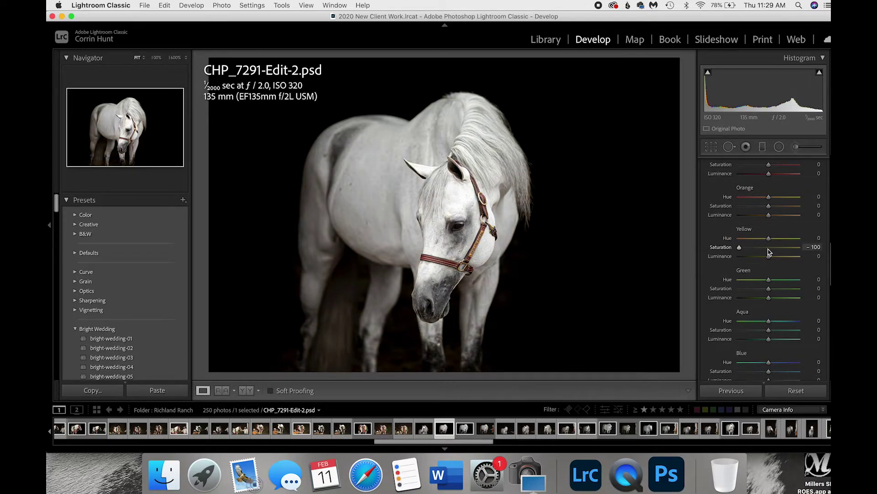
- Set the Luminance of the Yellow color range to +21
left_click(768, 250)
left_click(725, 250)
mouse_move(722, 250)
left_mouse_down()
mouse_move(784, 252)
mouse_move(733, 249)
left_mouse_up()
mouse_move(765, 249)
left_mouse_down()
mouse_move(737, 249)
mouse_move(775, 261)
left_mouse_up()
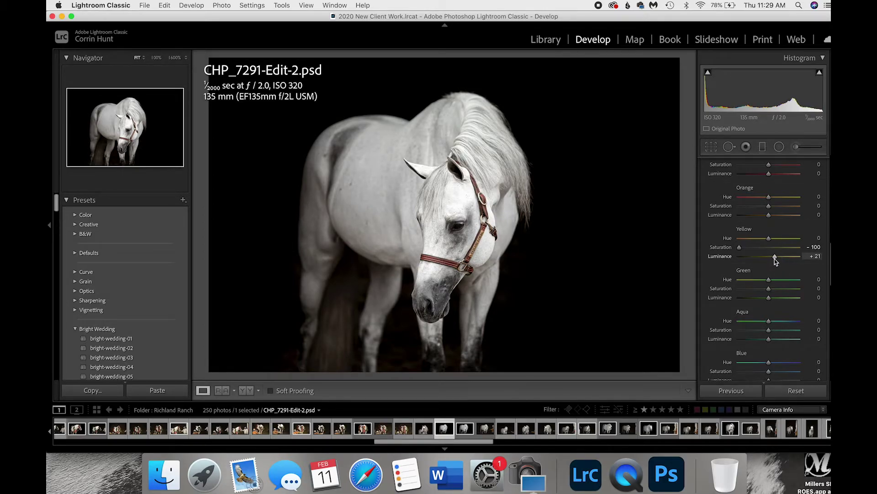
- Start an Adjustment Brush on the horse's eye at 800% zoom with the Dodge (Lighten) effect
scroll(776, 261, "up", 1)
scroll(776, 261, "up", 10)
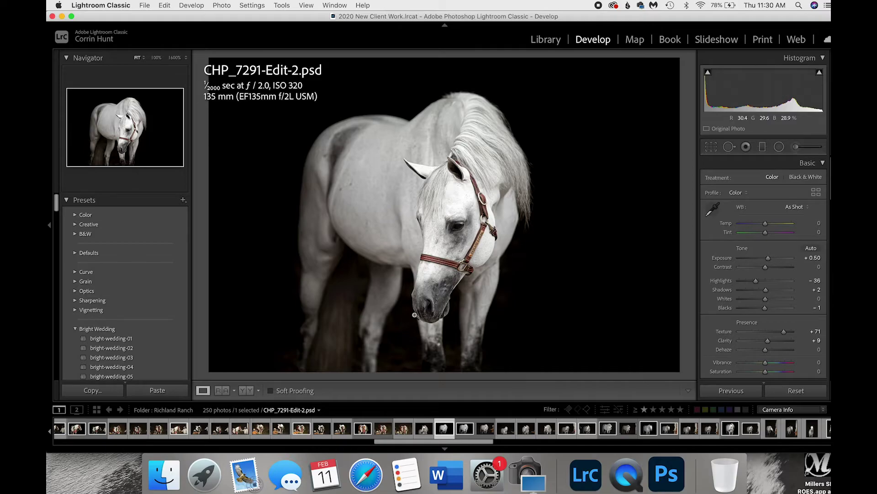
left_click(459, 219)
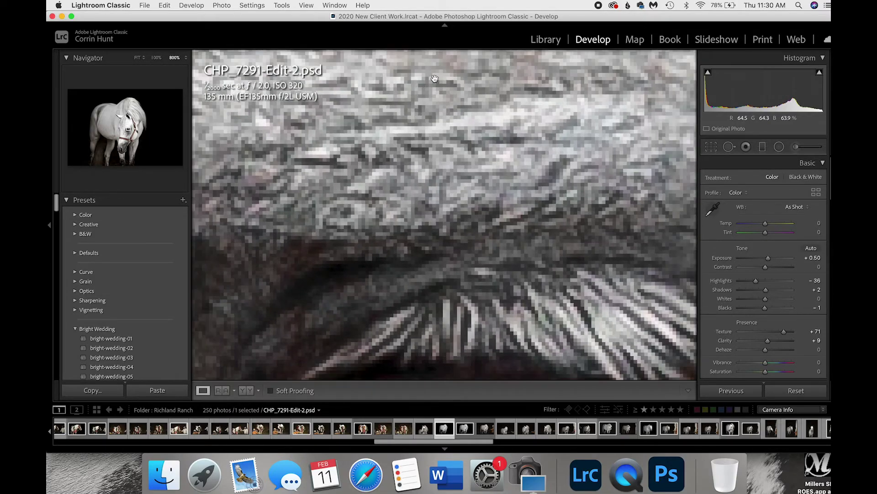
key("super+minus")
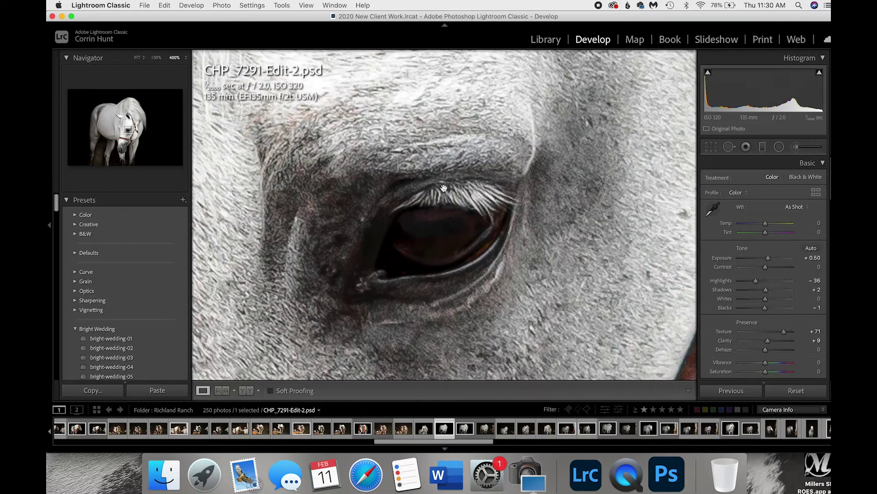
mouse_move(443, 225)
left_mouse_down()
mouse_move(484, 208)
mouse_move(430, 227)
left_mouse_up()
key("super+equal")
key("k")
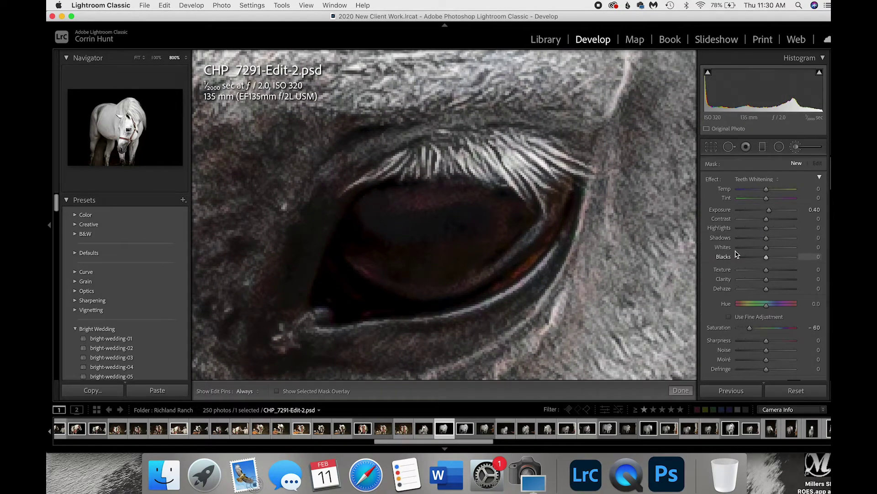
left_click(766, 182)
scroll(768, 82, "up", 3)
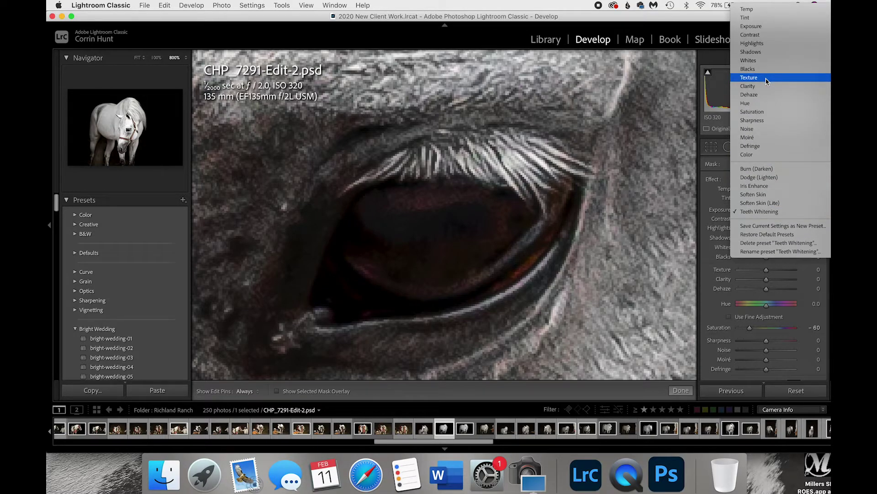
left_click(772, 173)
left_click(761, 180)
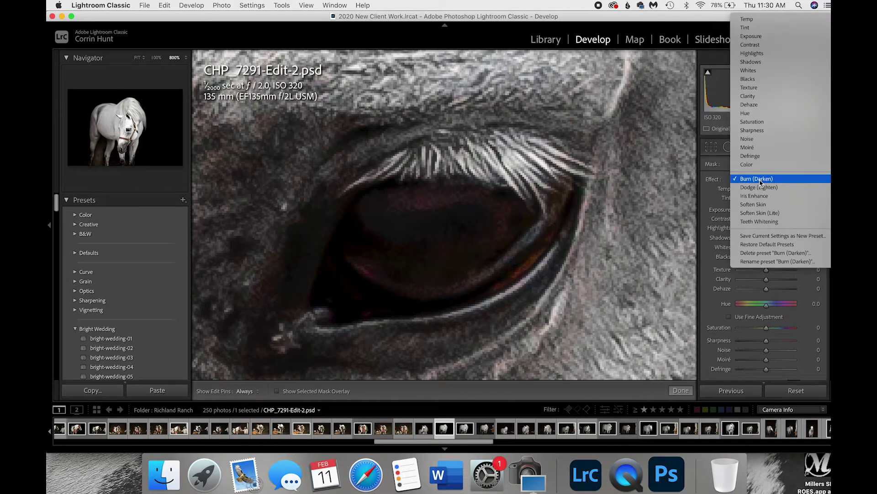
left_click(761, 186)
- Brush the dodge adjustment over the iris around the pupil and set its Exposure to 3.79
key("bracketleft")
key("bracketleft")
key("bracketleft")
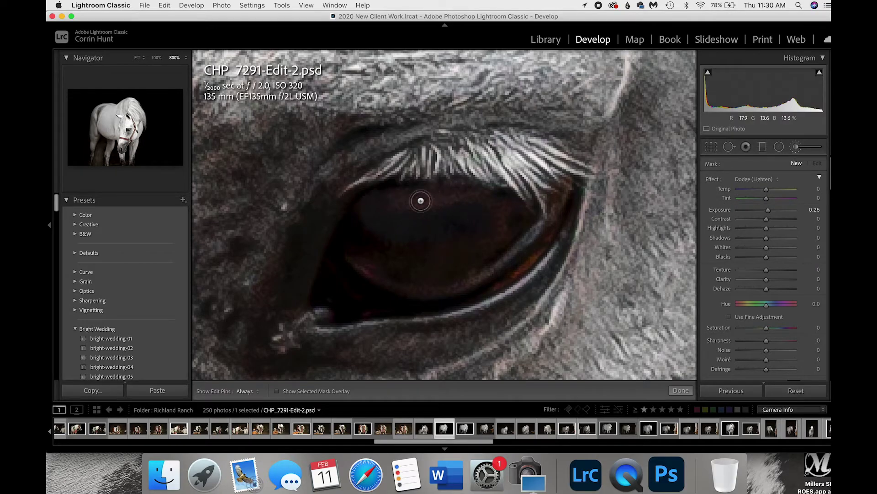
key("bracketright")
key("bracketright")
key("bracketright")
key("h")
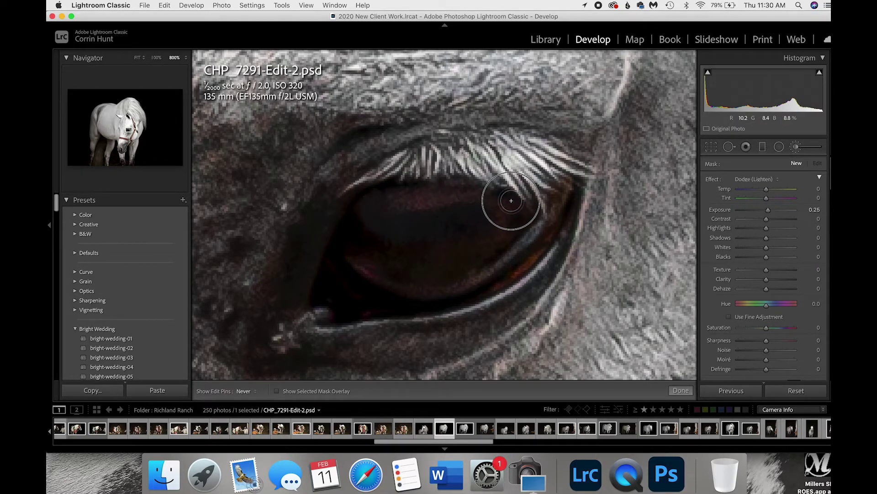
mouse_move(500, 241)
left_mouse_down()
mouse_move(450, 284)
mouse_move(369, 258)
mouse_move(371, 249)
left_mouse_up()
mouse_move(450, 285)
left_mouse_down()
mouse_move(540, 218)
mouse_move(480, 192)
mouse_move(388, 206)
mouse_move(349, 257)
mouse_move(495, 251)
mouse_move(526, 213)
left_mouse_up()
left_click_drag(791, 213, 793, 210)
mouse_move(546, 202)
left_mouse_down()
mouse_move(513, 202)
mouse_move(444, 189)
mouse_move(373, 201)
mouse_move(394, 190)
mouse_move(362, 207)
mouse_move(346, 235)
mouse_move(362, 208)
mouse_move(407, 191)
mouse_move(377, 197)
mouse_move(353, 227)
mouse_move(352, 263)
mouse_move(402, 281)
mouse_move(444, 280)
mouse_move(524, 243)
mouse_move(489, 266)
left_mouse_up()
key("h")
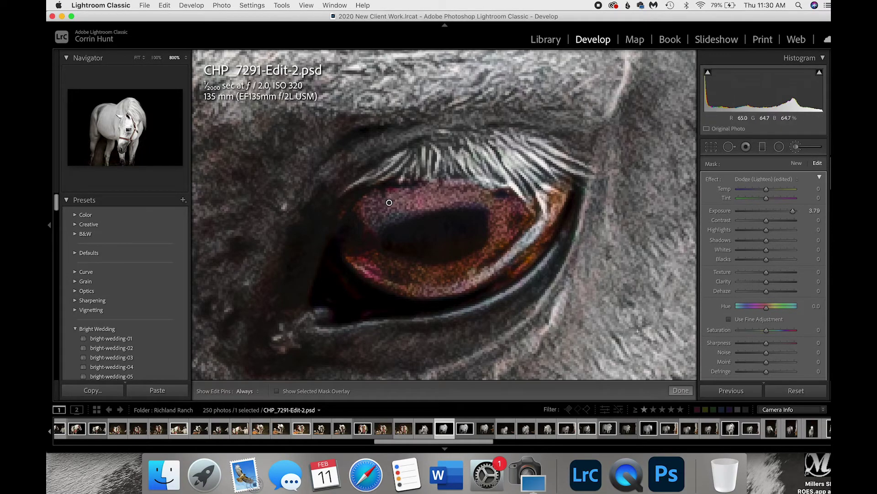
- Reduce the iris adjustment's Exposure to 0.97 and set its Texture to 69
key("h")
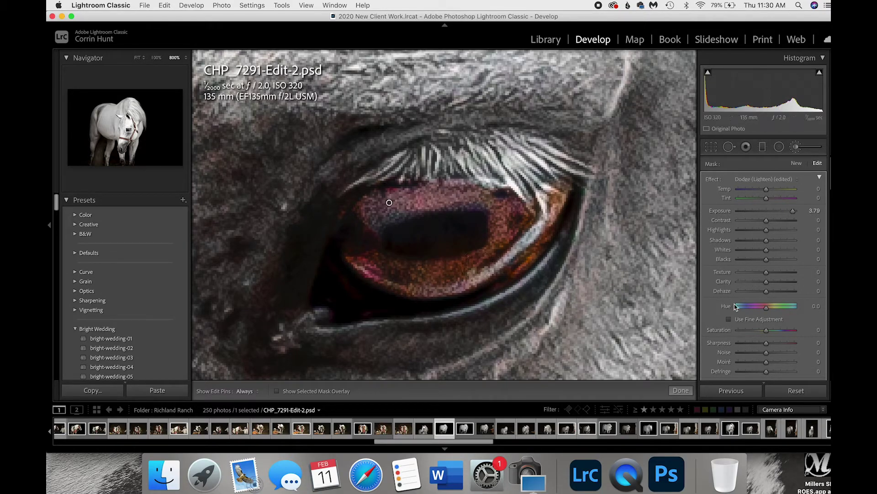
key("h")
scroll(740, 293, "down", 2)
scroll(748, 306, "up", 2)
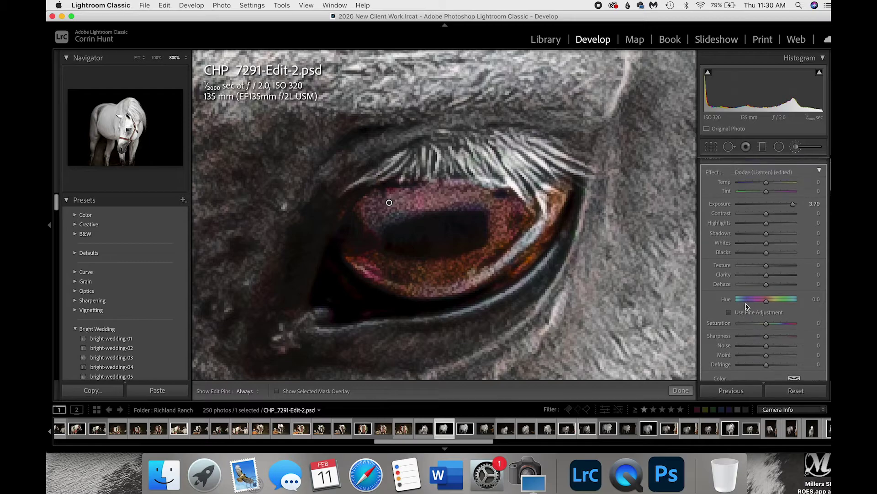
left_click_drag(793, 206, 774, 208)
left_click(786, 268)
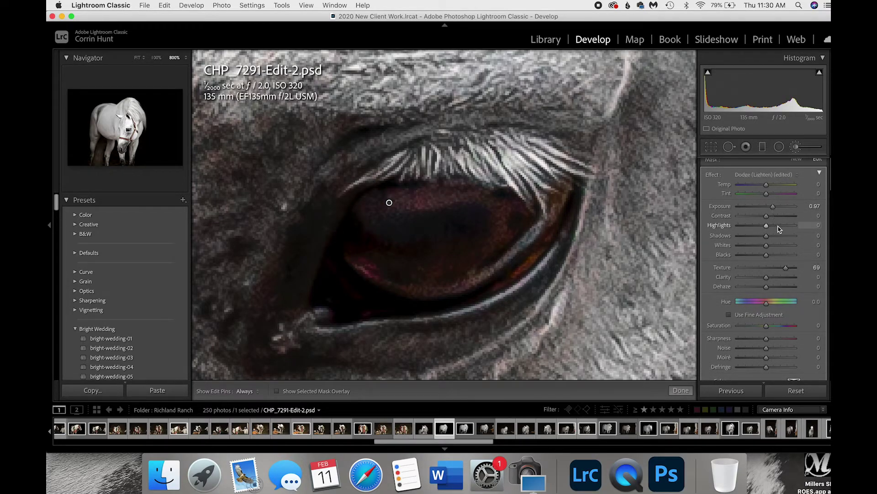
- Set the iris adjustment's Highlights to 100, Whites to 89, Shadows to 30 and Saturation to -28, and finish the brush edit
left_click_drag(780, 227, 813, 248)
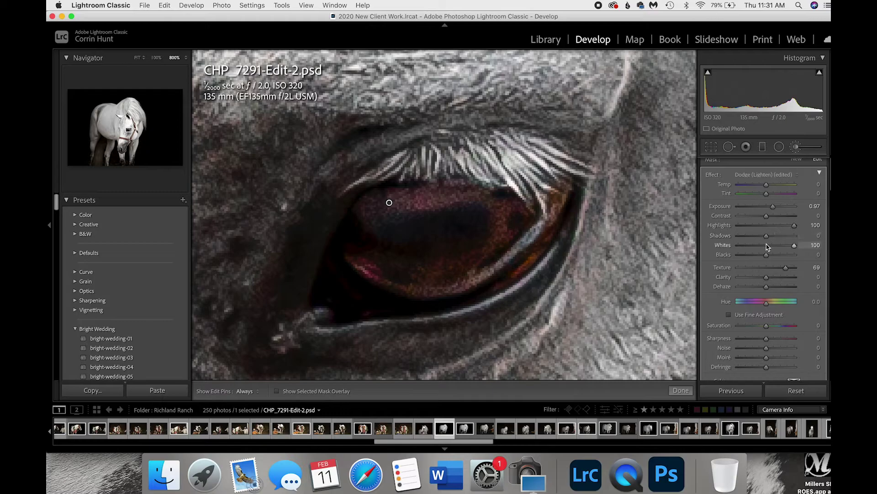
left_click(795, 245)
left_click_drag(784, 234, 776, 239)
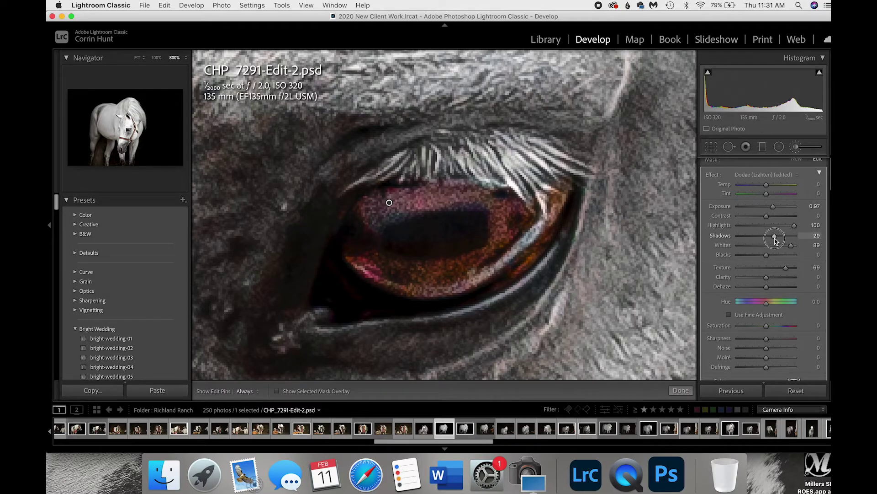
left_click_drag(777, 238, 776, 246)
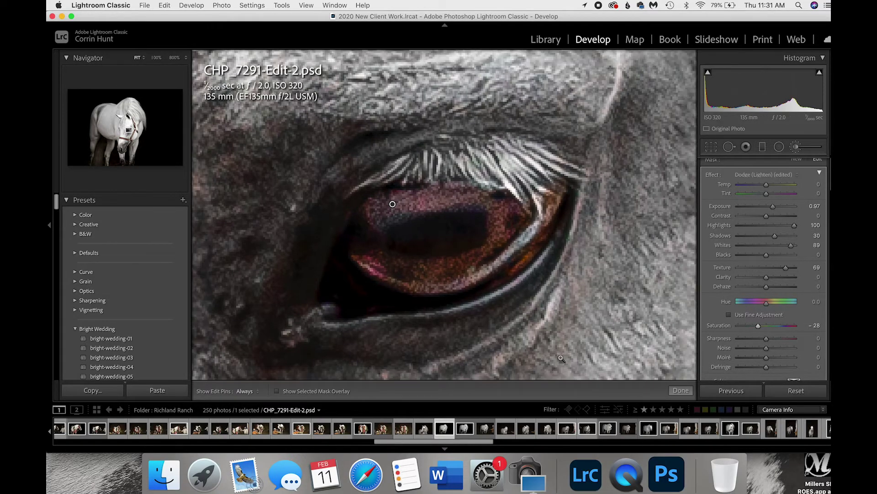
left_click(137, 58)
left_click(681, 390)
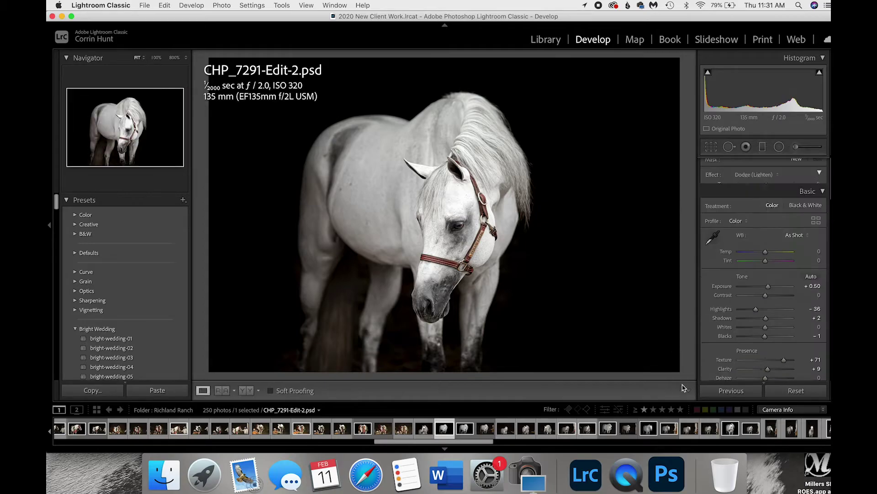
- Paint a second Dodge (Lighten) brush adjustment over the eye's upper reflection and the highlight along the lower iris edge
left_click(462, 227)
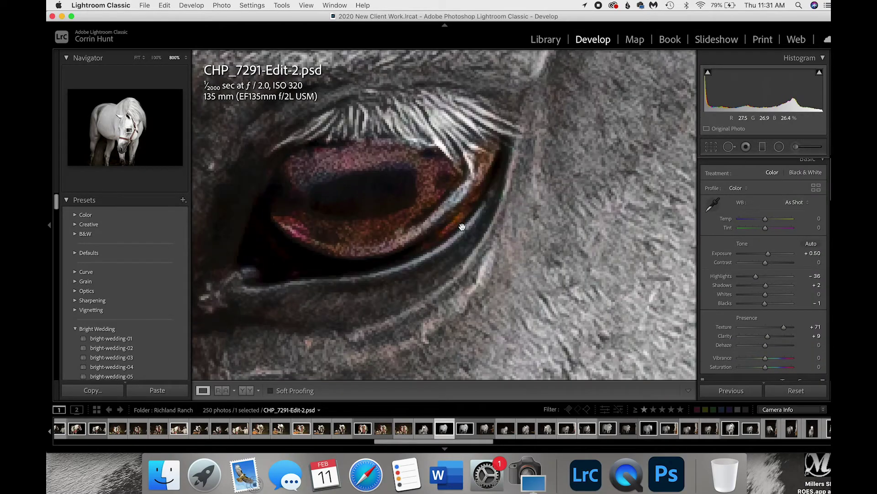
left_click(601, 297)
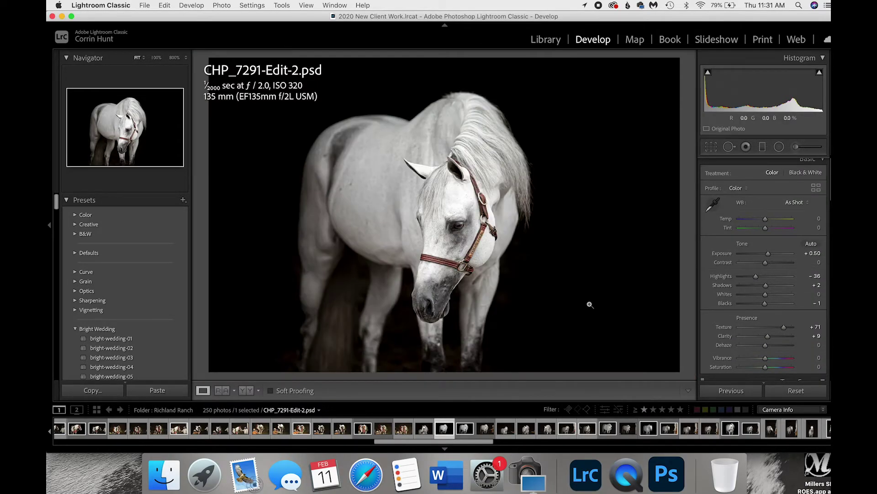
left_click(489, 262)
left_click_drag(469, 235, 571, 320)
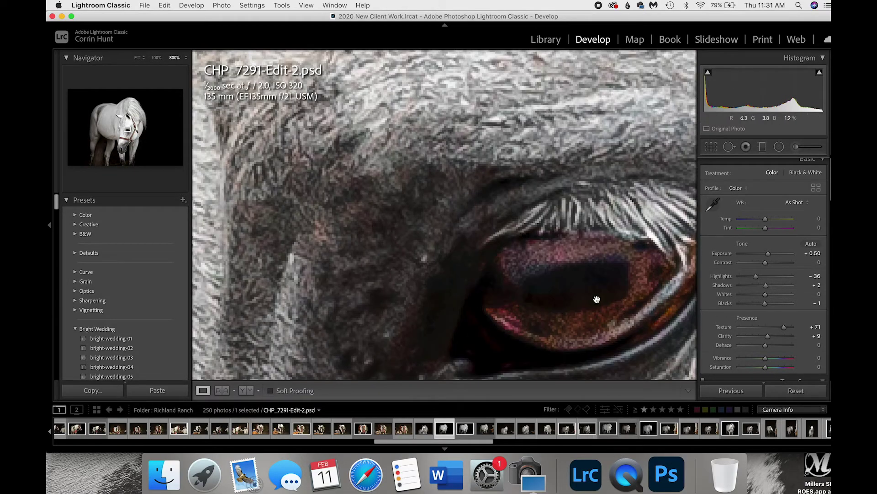
key("super+equal")
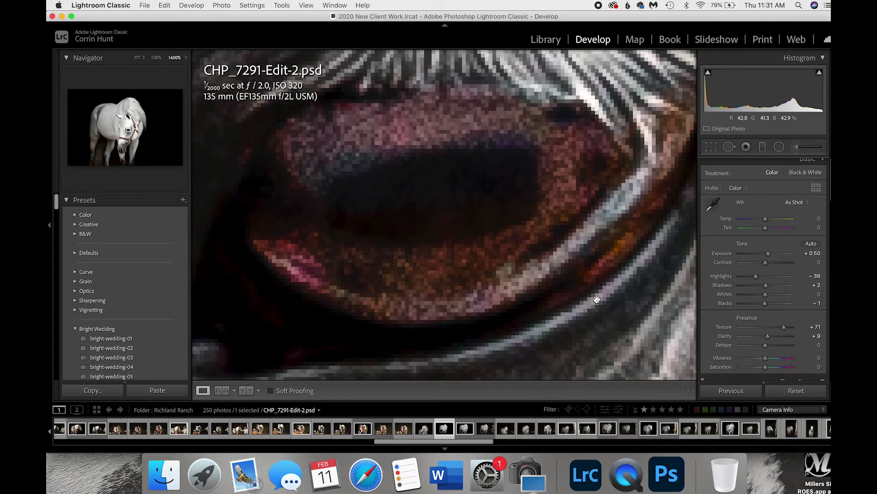
key("super+minus")
left_click(795, 146)
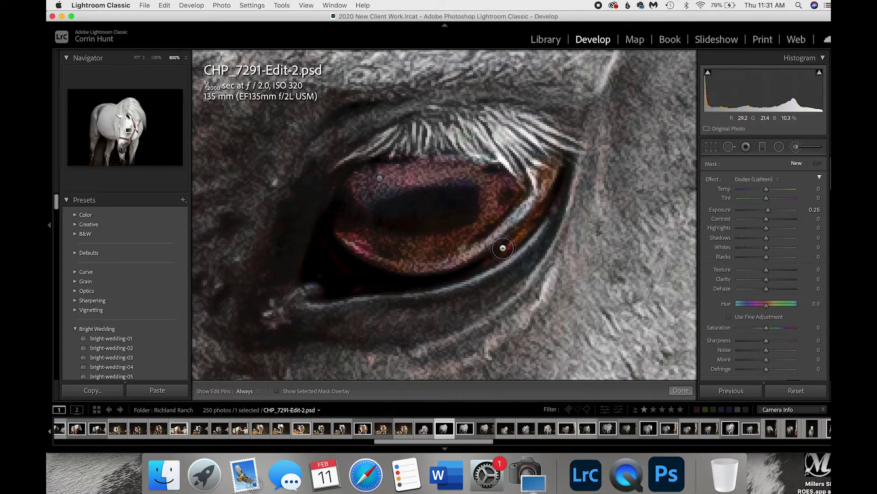
key("h")
mouse_move(433, 184)
left_mouse_down()
mouse_move(426, 167)
mouse_move(456, 178)
mouse_move(429, 170)
mouse_move(368, 184)
mouse_move(439, 164)
mouse_move(364, 178)
left_mouse_up()
key("bracketleft")
key("h")
- Set the second dodge adjustment's Exposure to 1.60, Clarity to 3 and Saturation to -60, and extend it along the iris edge
left_click_drag(769, 211, 775, 210)
mouse_move(766, 330)
left_mouse_down()
mouse_move(740, 330)
mouse_move(765, 330)
mouse_move(750, 330)
left_mouse_up()
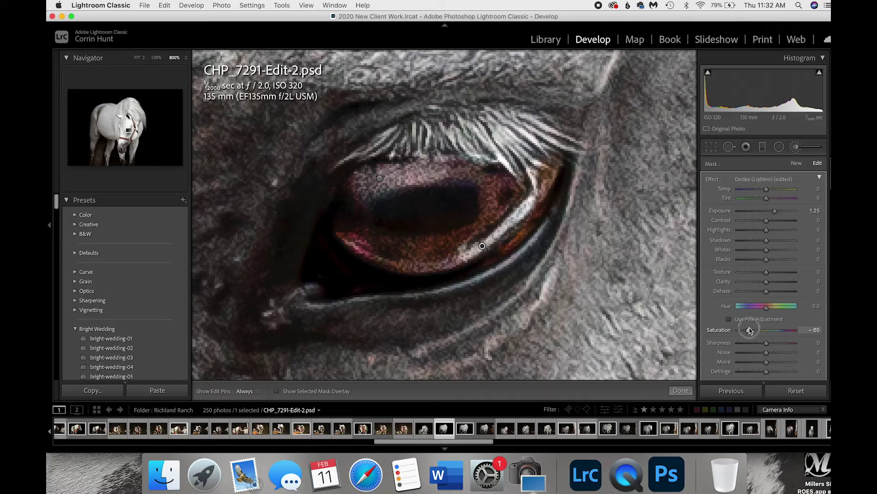
mouse_move(766, 281)
left_mouse_down()
mouse_move(724, 281)
mouse_move(795, 287)
mouse_move(769, 289)
left_mouse_up()
left_click_drag(775, 210, 778, 213)
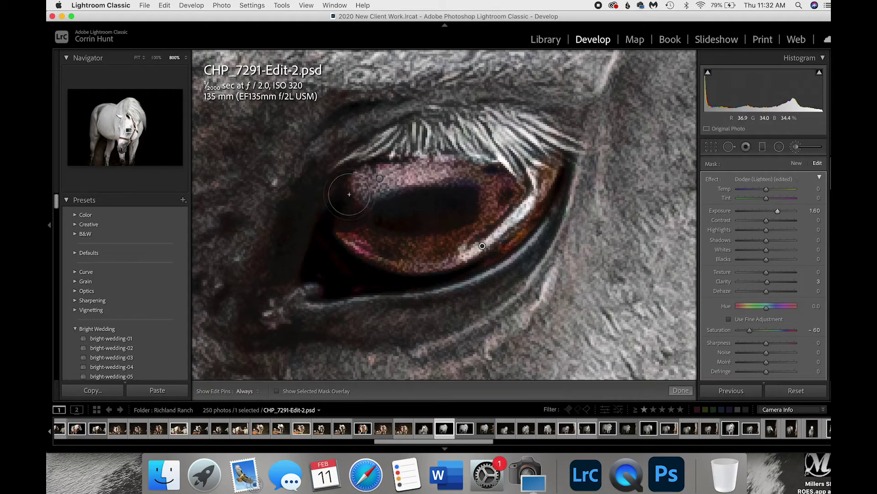
mouse_move(514, 182)
left_mouse_down()
mouse_move(526, 210)
mouse_move(505, 224)
left_mouse_up()
left_click(681, 390)
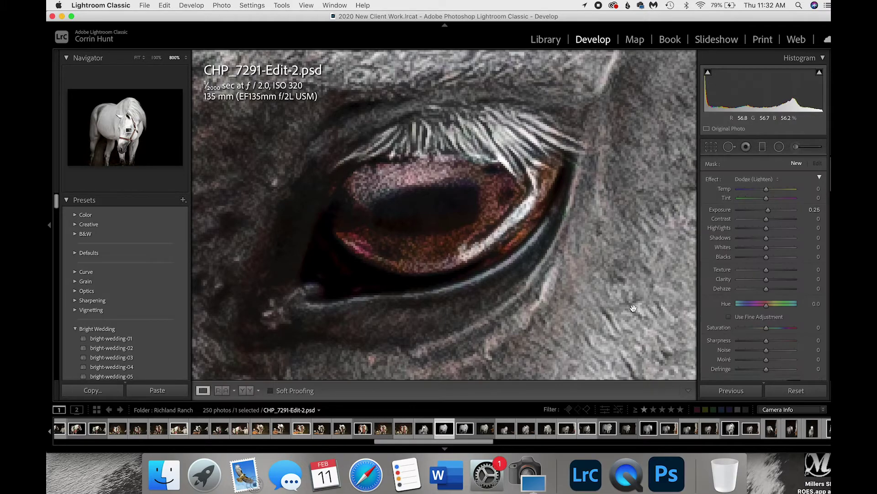
- Examine the whole portrait, the halter strap and the brightened eye up close
left_click(634, 309)
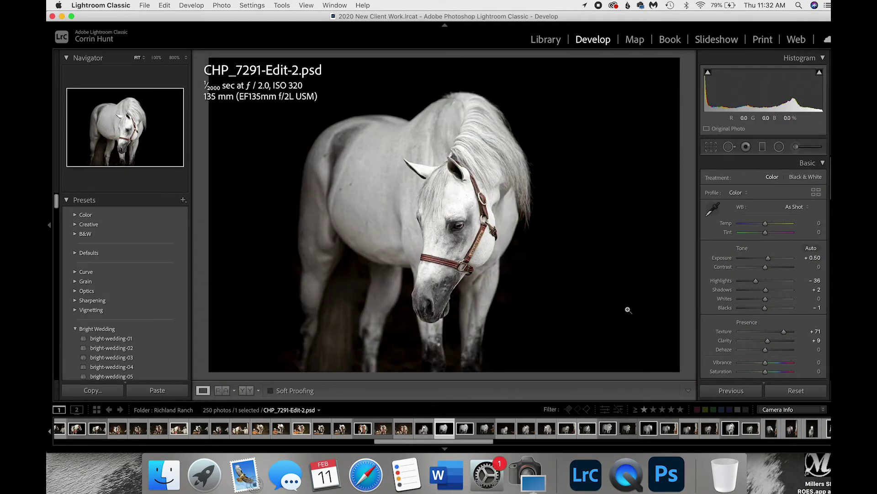
left_click(470, 199)
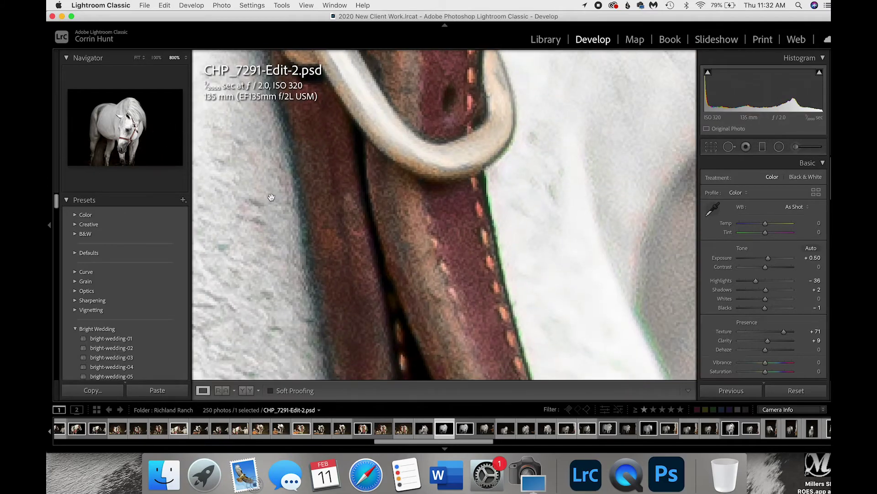
left_click_drag(271, 197, 356, 246)
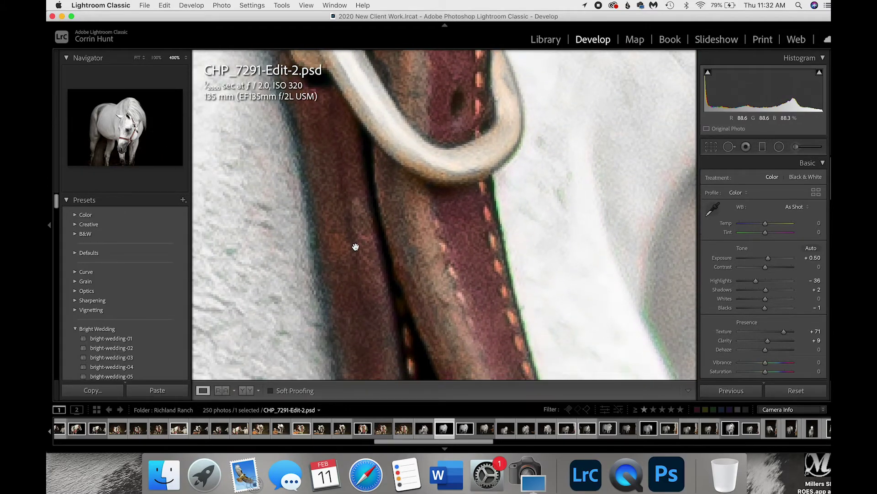
key("super+minus")
scroll(355, 247, "left", 10)
key("super+equal")
key("super+equal")
key("super+equal")
key("super+equal")
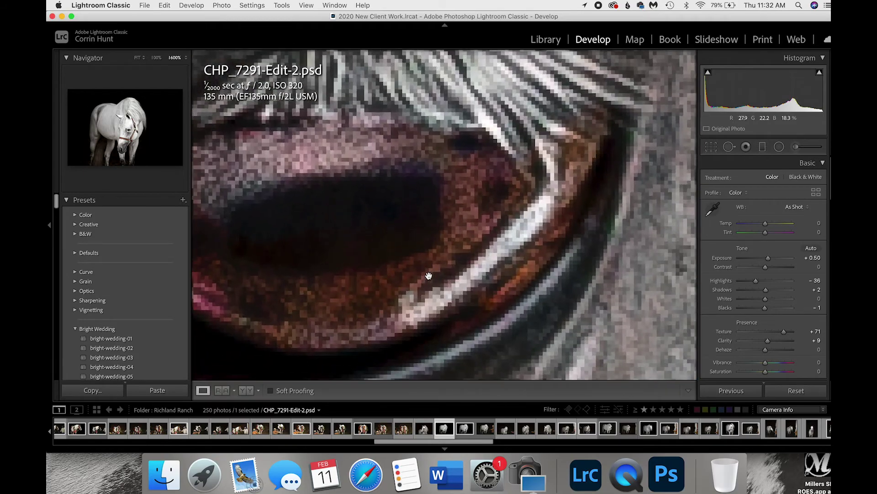
key("super+minus")
- Erase the second dodge adjustment from the bright highlight along the lower iris edge with a size 10 brush
left_click(795, 146)
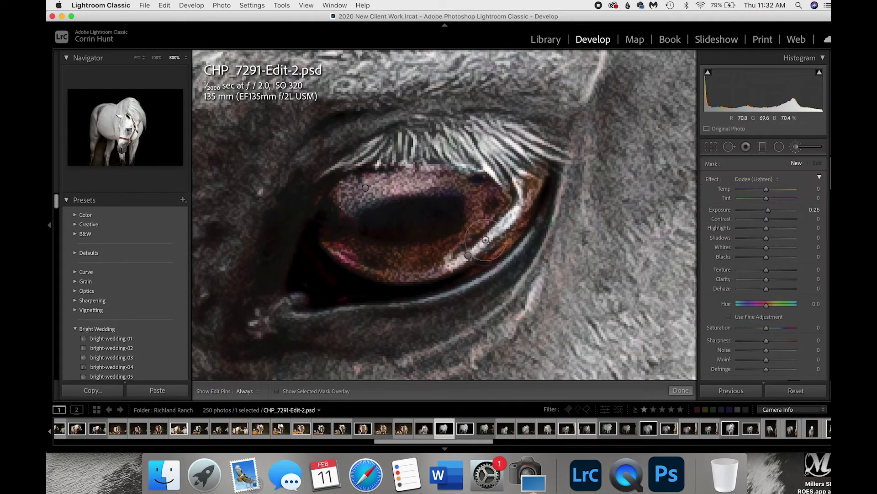
left_click(468, 255)
scroll(768, 274, "down", 5)
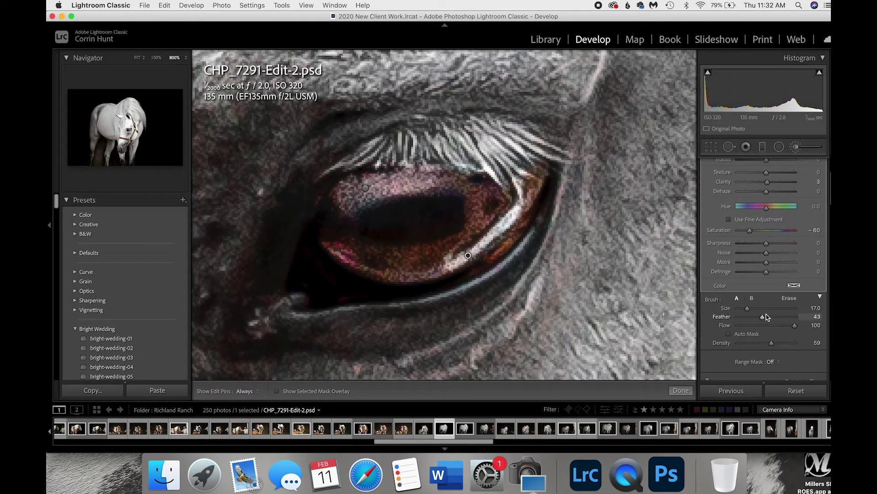
left_click(788, 302)
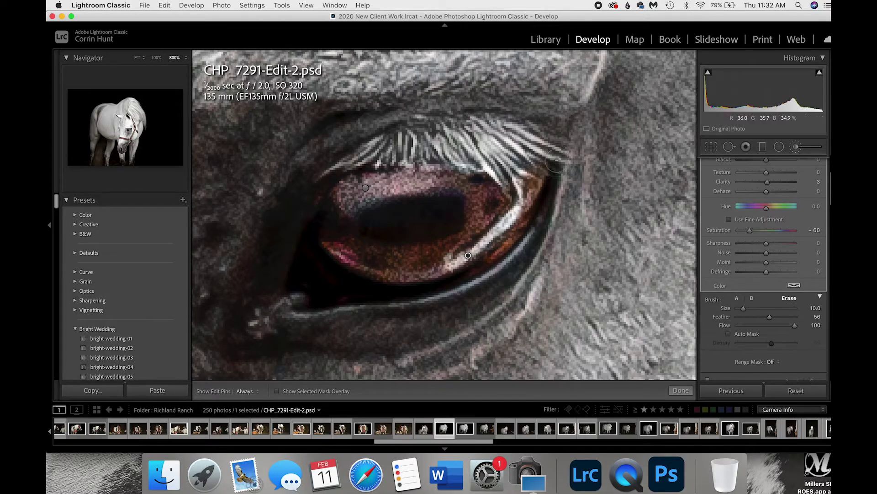
key("h")
left_click_drag(526, 203, 427, 288)
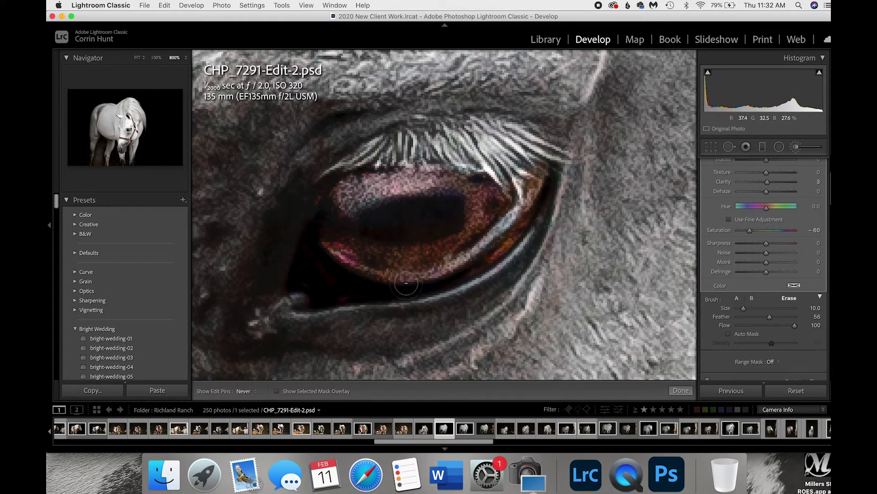
left_click(681, 391)
- Add a third Dodge (Lighten) brush adjustment on the outer side of the iris, beside the curved reflection
left_click(796, 146)
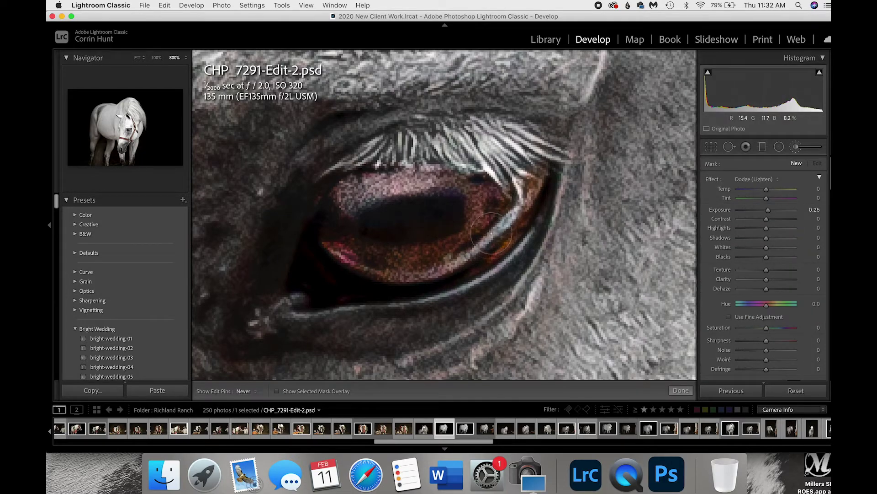
key("h")
left_click(496, 211)
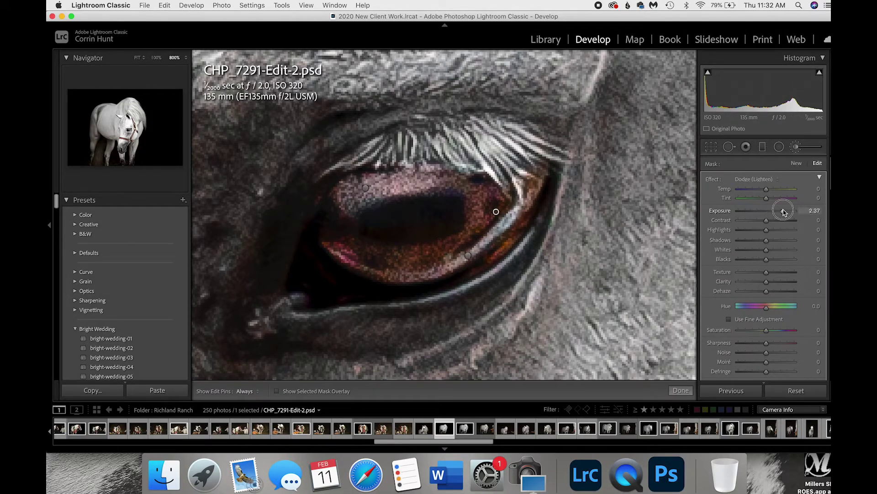
- Set the third eye dodge adjustment's Exposure to 1.37, Highlights to 8 and Texture to -84, and finish the brush edit
left_click_drag(784, 211, 776, 211)
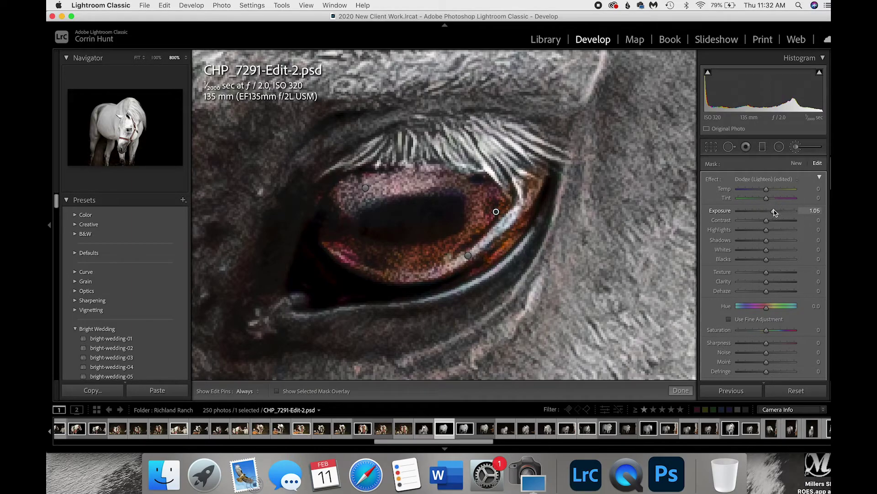
left_click_drag(767, 272, 743, 272)
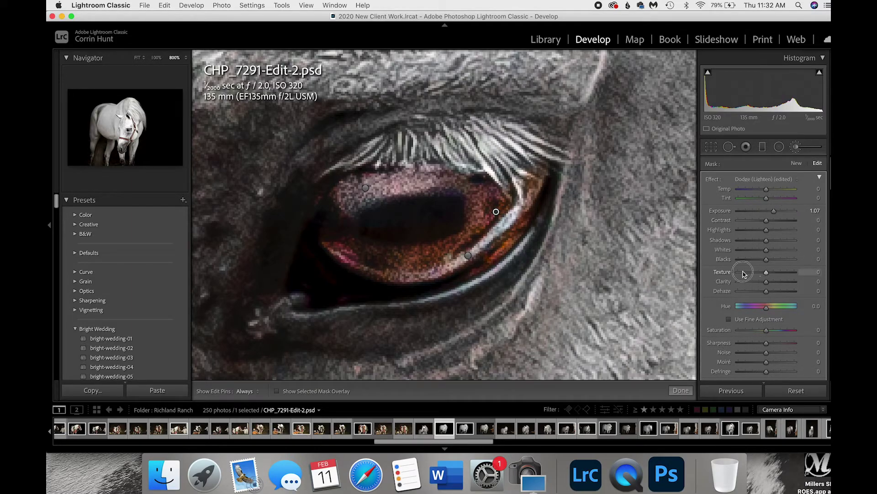
left_click(786, 230)
left_click_drag(787, 234, 776, 216)
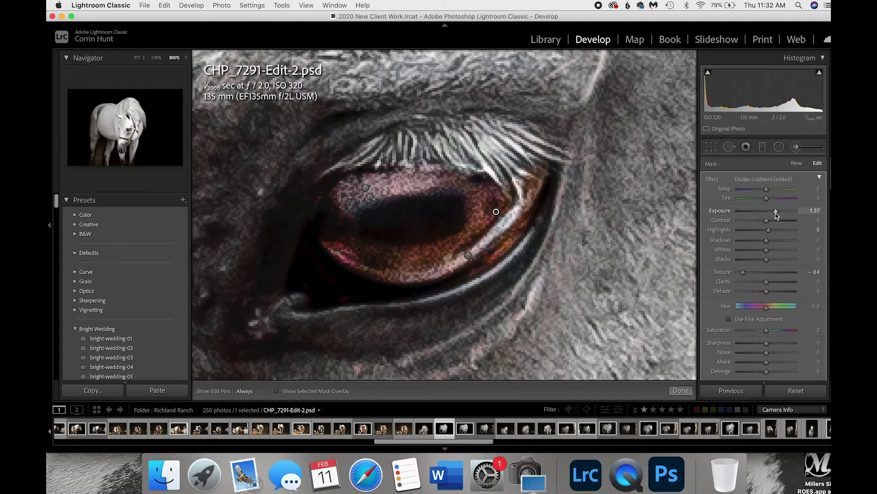
left_click(681, 391)
left_click(650, 281)
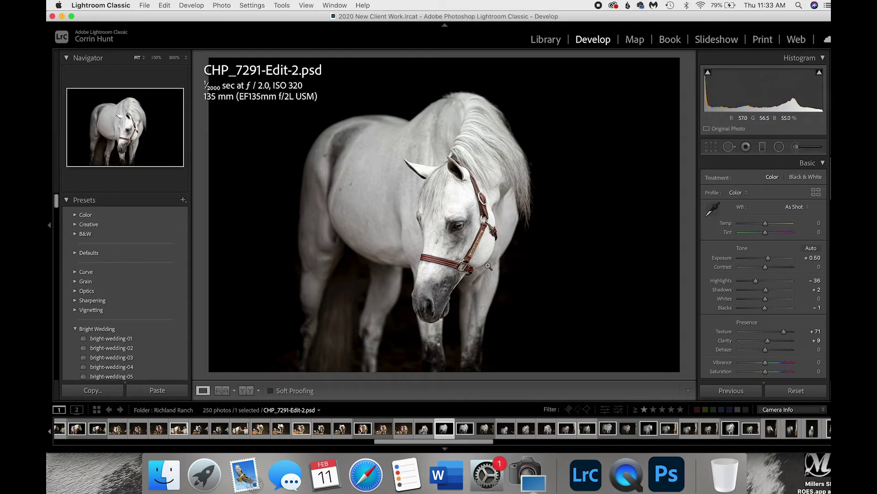
- Paint a new Dodge (Lighten) brush adjustment over the horse's face and muzzle with Exposure 0.25
left_click(796, 146)
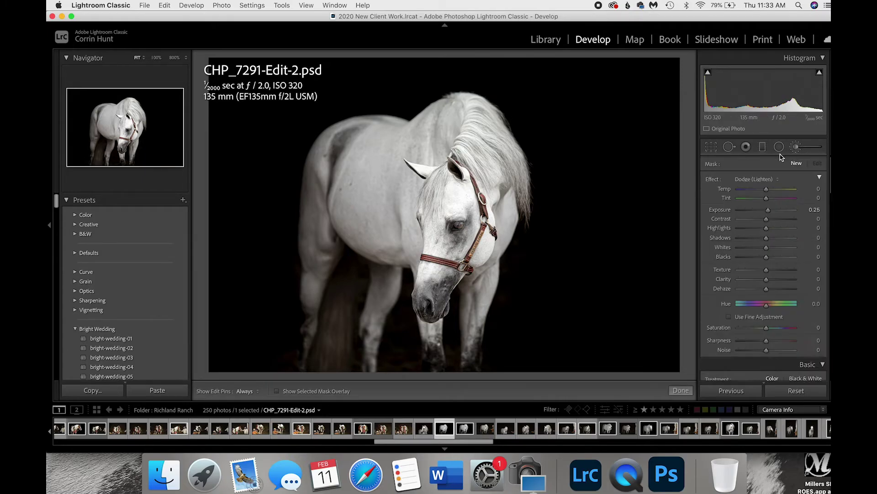
key("h")
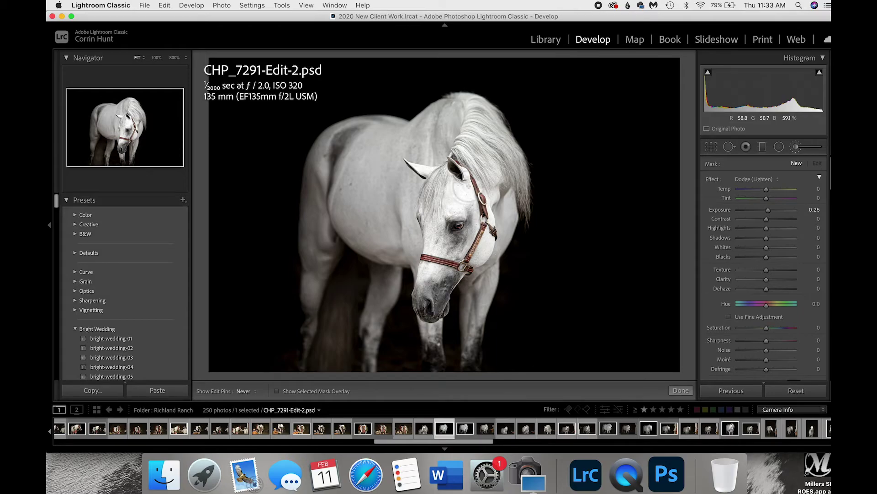
left_click_drag(431, 217, 411, 215)
key("h")
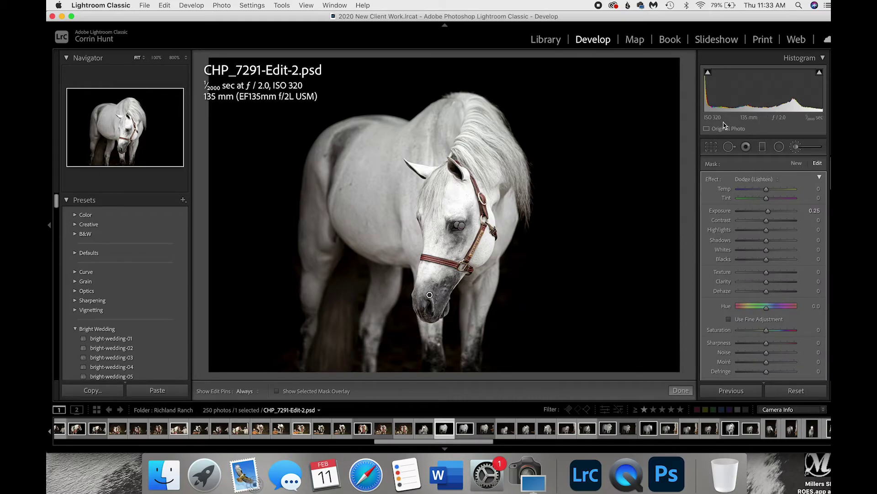
key("h")
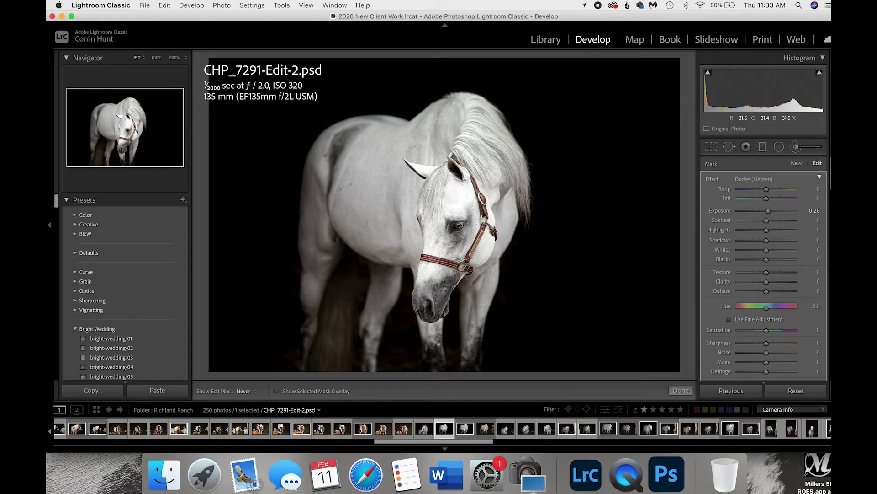
key("h")
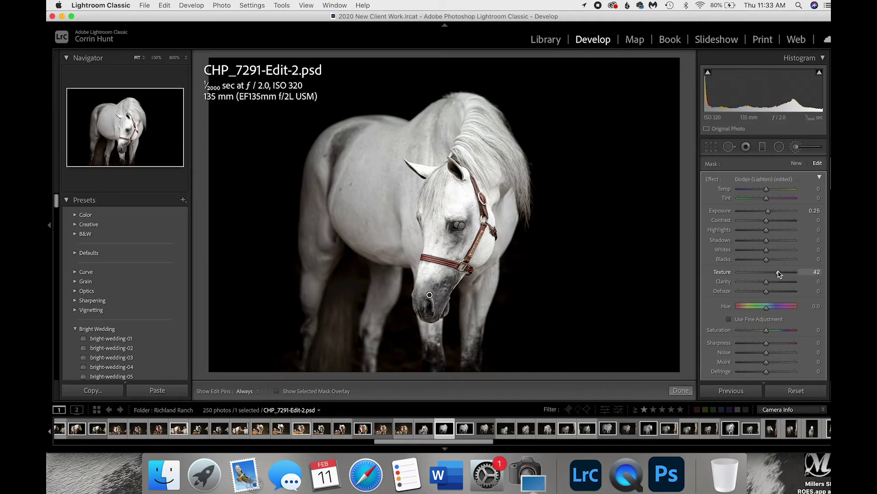
- Set the face dodge adjustment's Texture to 19 and Clarity to 4
left_click_drag(768, 276, 773, 276)
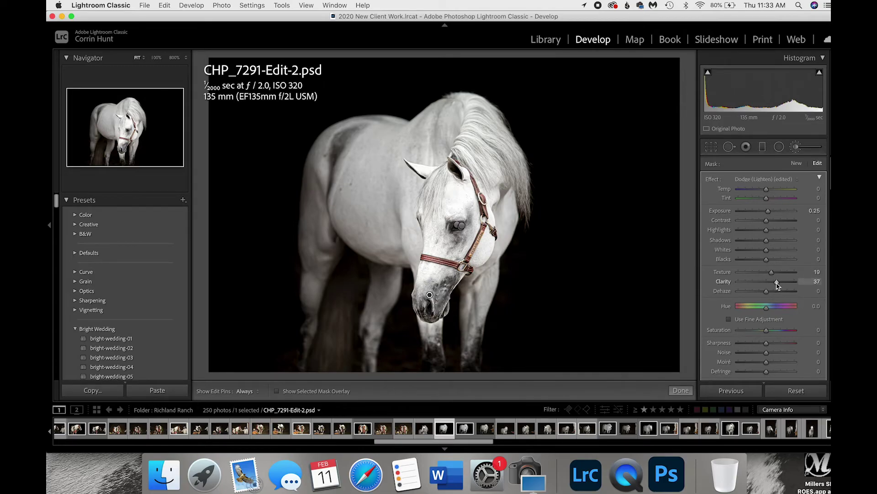
left_click_drag(778, 283, 771, 283)
left_click_drag(767, 285, 769, 285)
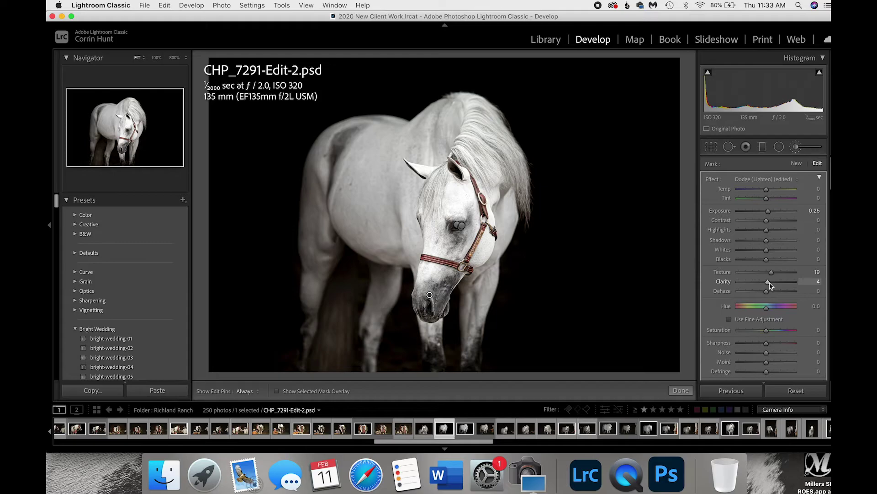
- Set the face dodge adjustment's Blacks to -16 and Whites to 10, and finish the brush edit
left_click_drag(762, 260, 762, 261)
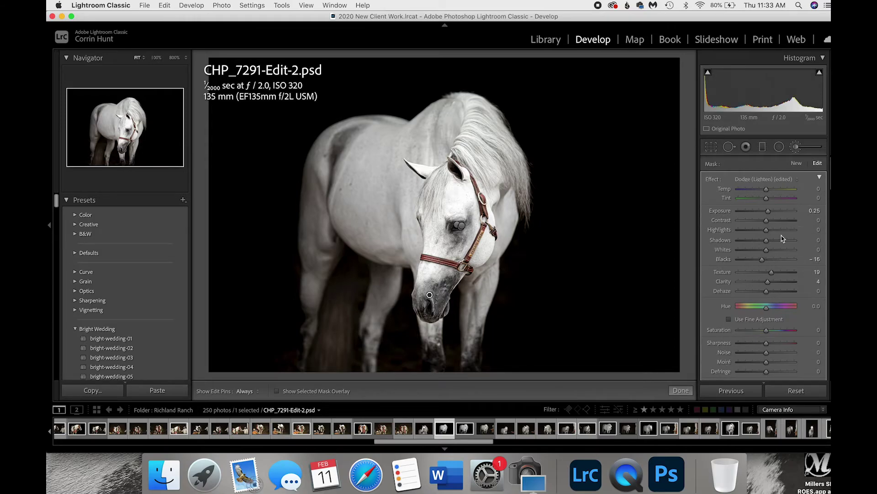
left_click(780, 250)
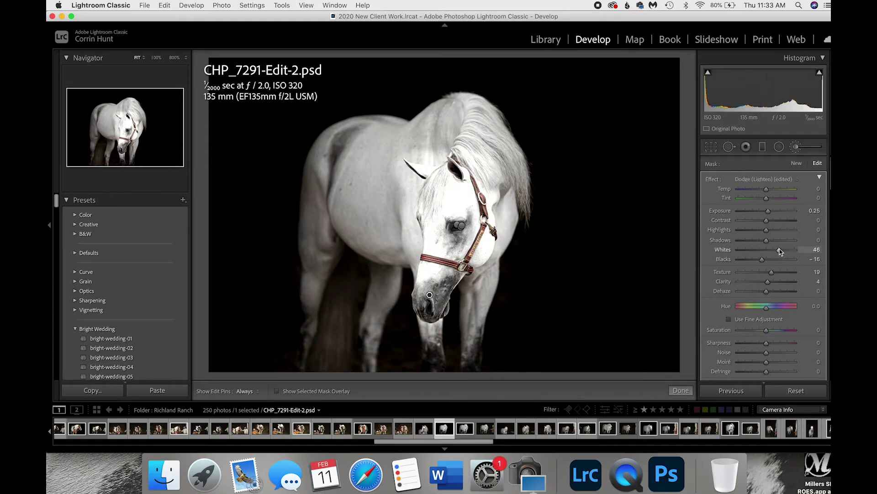
left_click_drag(780, 250, 768, 253)
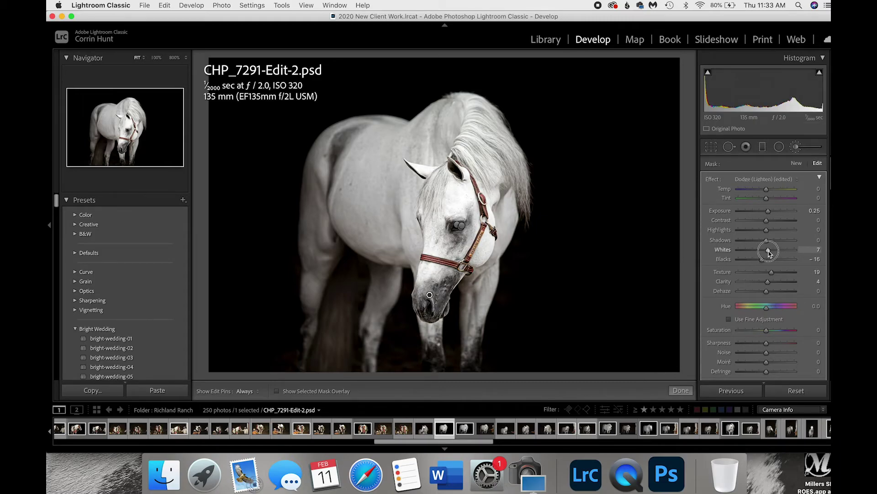
left_click_drag(768, 254, 768, 255)
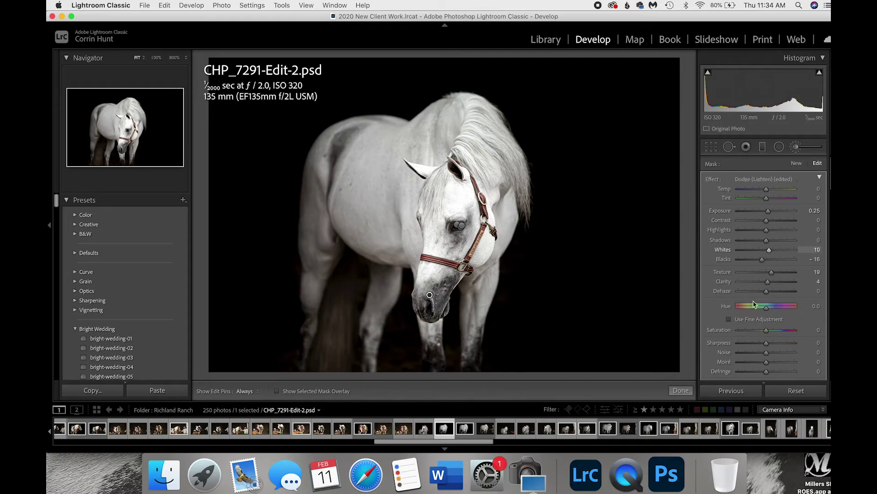
left_click(681, 390)
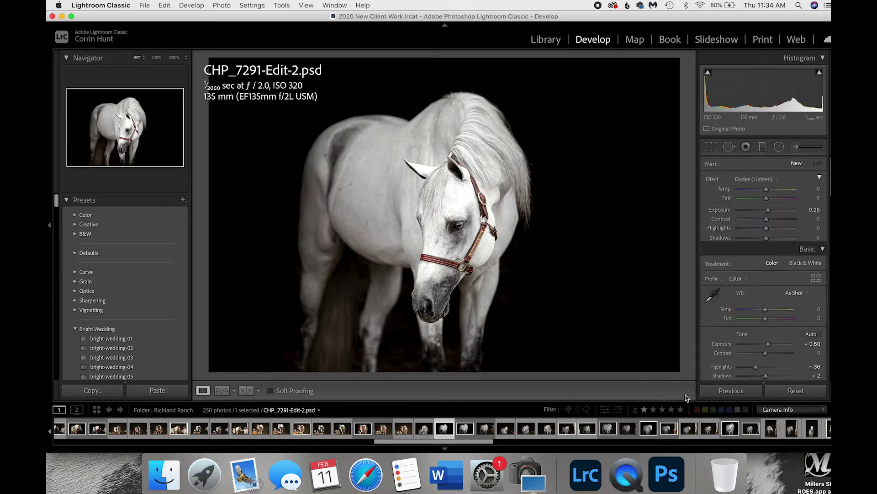
- Reopen the dodge adjustment on the horse's face, lower its Whites slightly and finish the brush edit
scroll(122, 325, "down", 2)
left_click(112, 320)
left_click(796, 147)
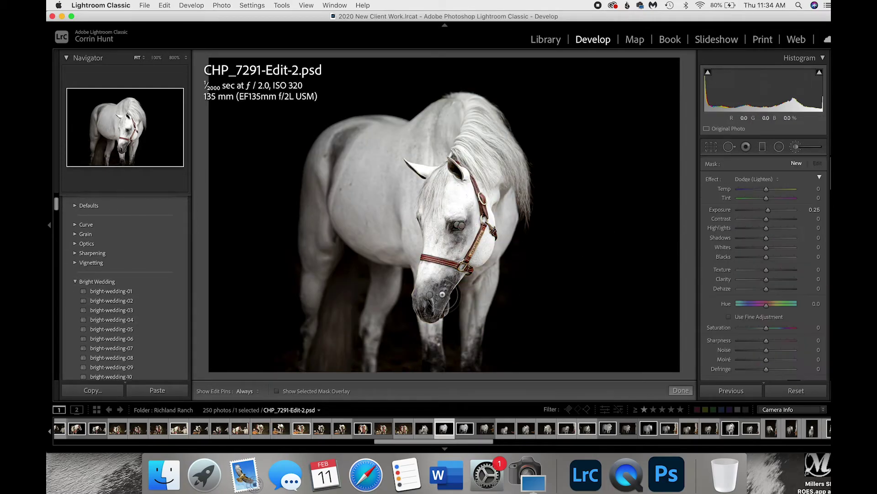
left_click_drag(770, 251, 767, 251)
left_click(680, 390)
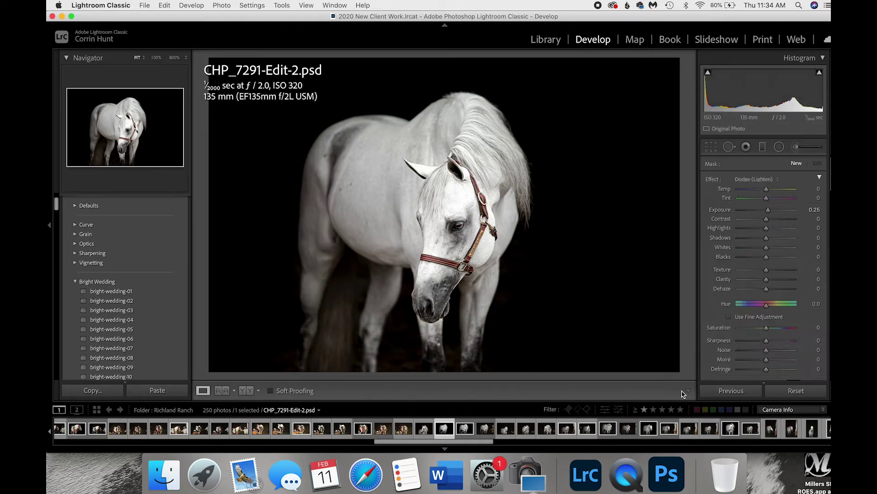
- Compare the portrait before and after the face dodge adjustment by switching between its history states
scroll(114, 356, "down", 10)
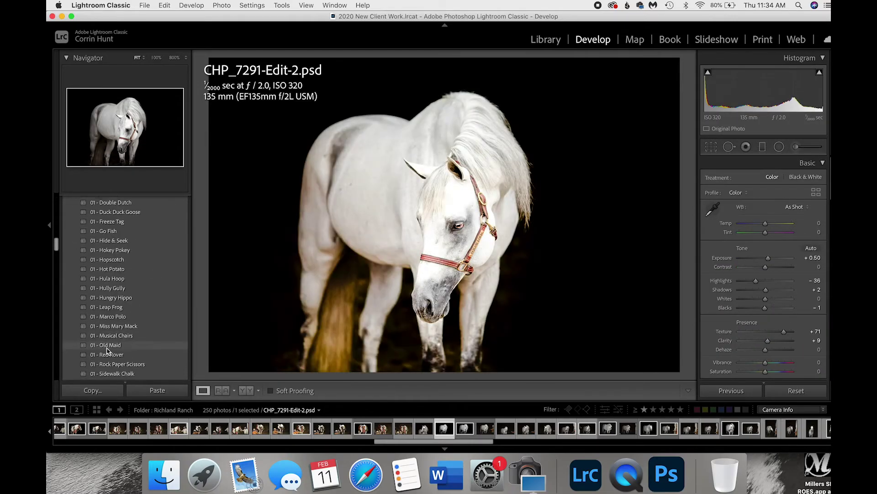
scroll(118, 370, "down", 15)
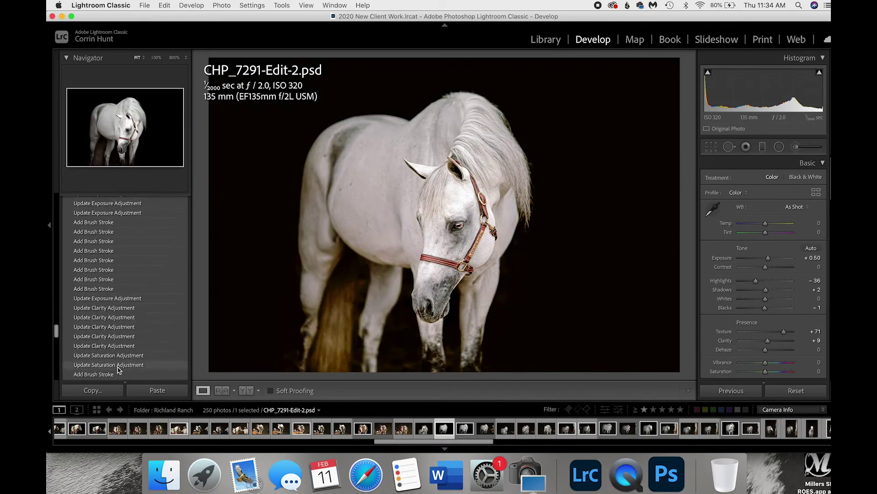
scroll(160, 284, "up", 6)
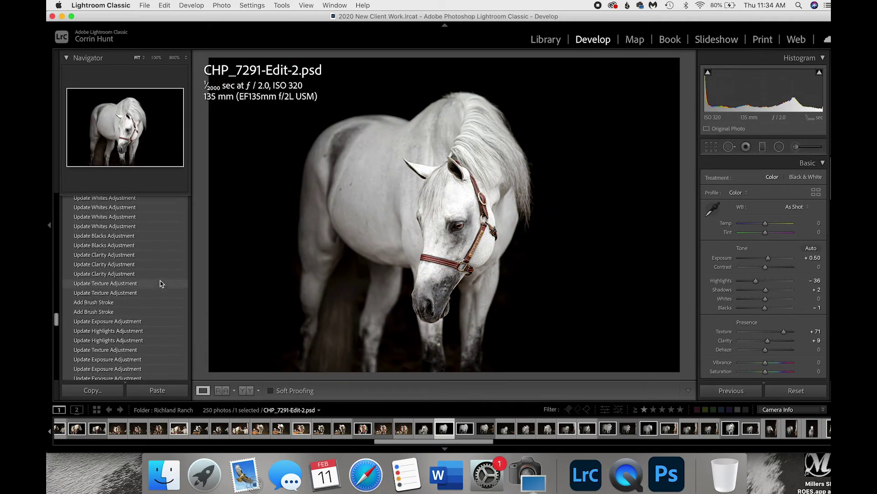
left_click(148, 332)
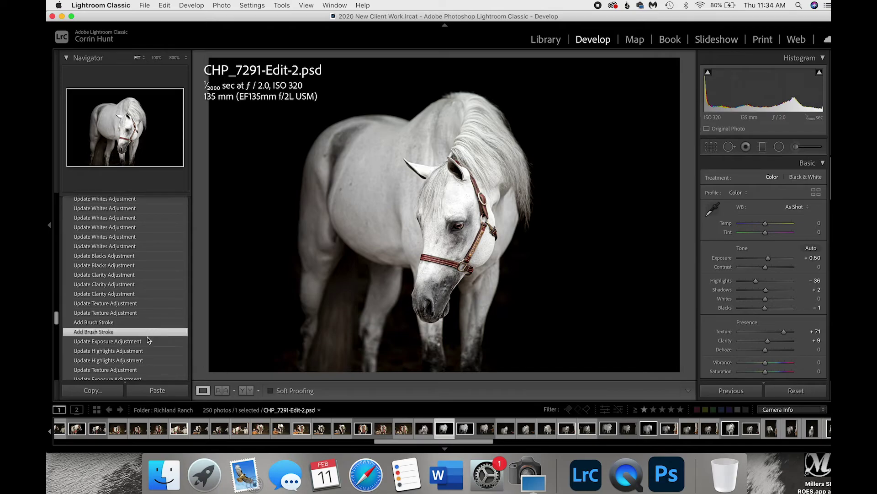
left_click(148, 341)
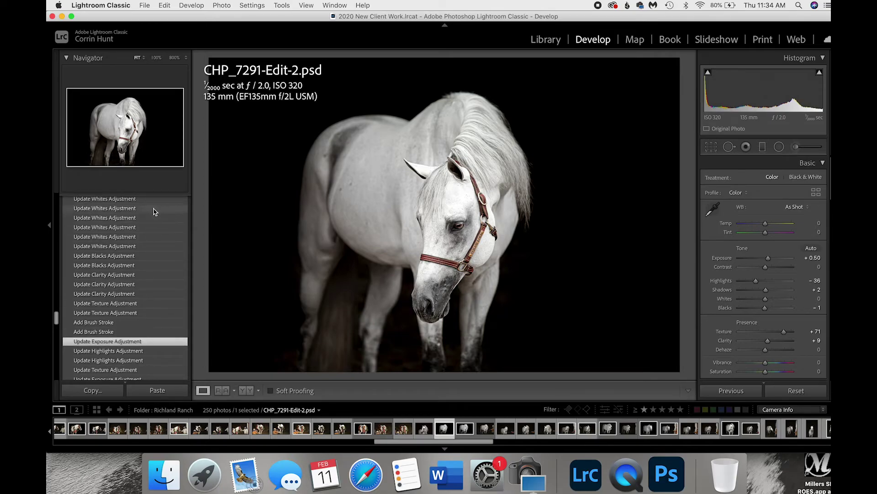
scroll(155, 209, "up", 2)
left_click(149, 235)
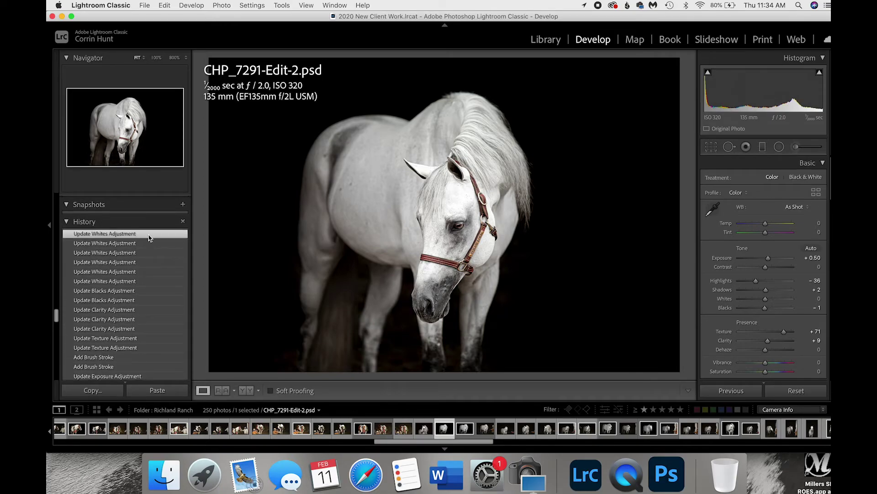
scroll(147, 297, "down", 2)
left_click(147, 326)
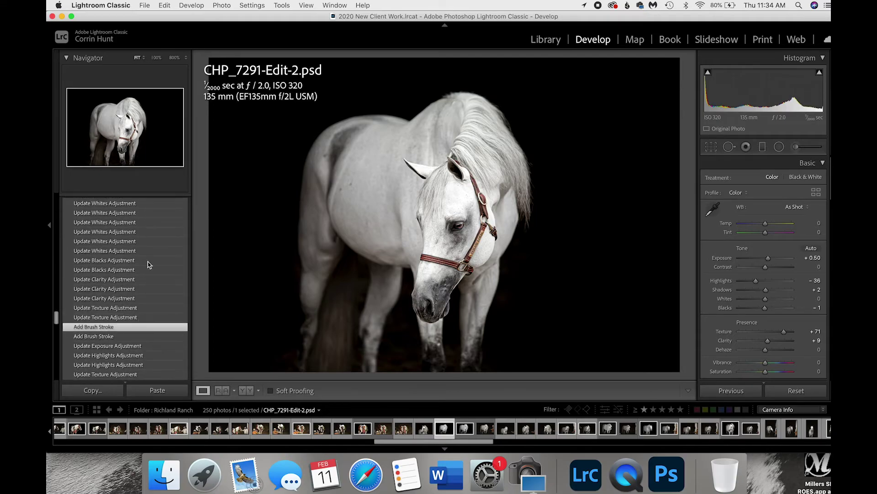
left_click(144, 205)
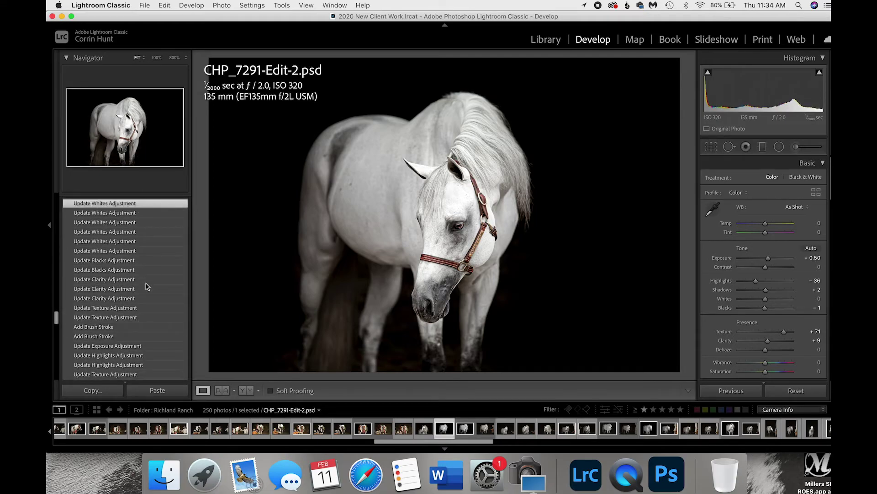
- Review the earlier history states of the eye dodge adjustments, and return to the latest Whites adjustment
left_click(147, 339)
scroll(146, 338, "down", 2)
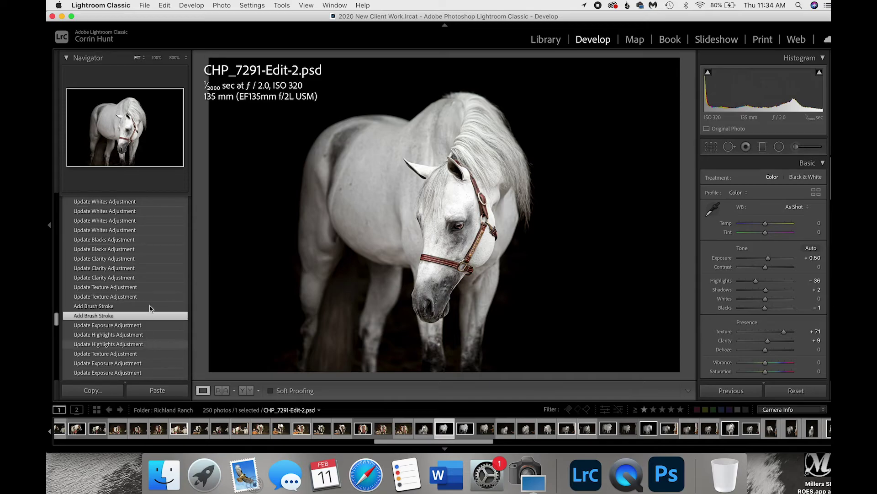
scroll(151, 308, "down", 2)
left_click(145, 348)
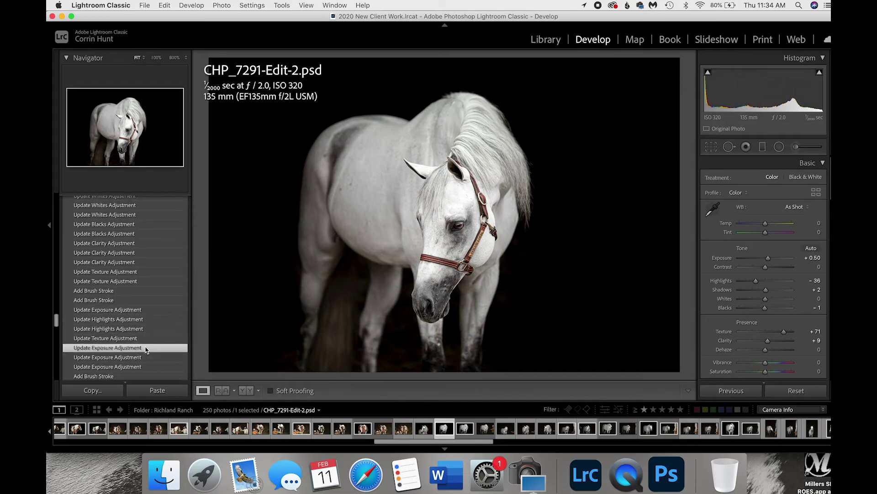
left_click(144, 366)
scroll(144, 365, "down", 2)
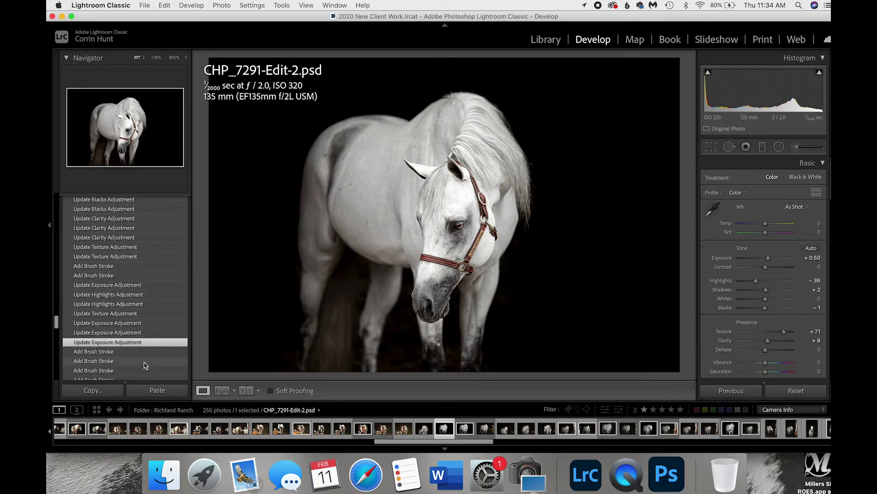
left_click(146, 322)
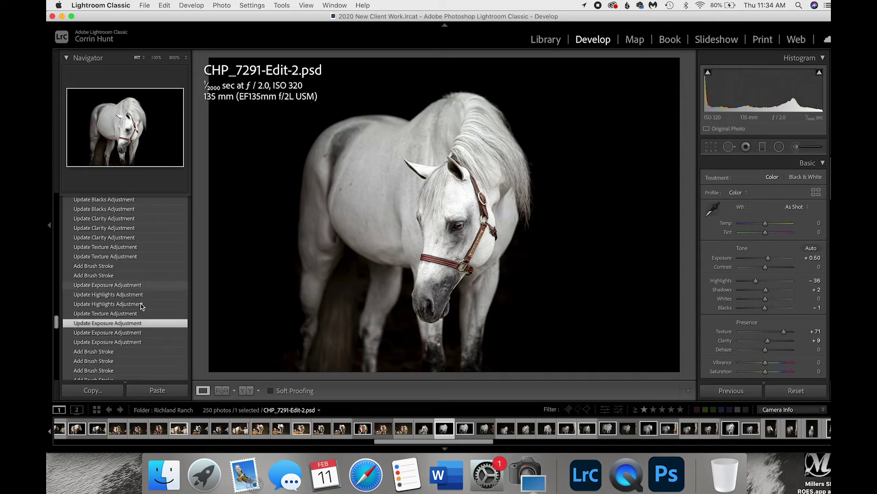
left_click(141, 305)
scroll(141, 304, "down", 2)
scroll(141, 304, "up", 5)
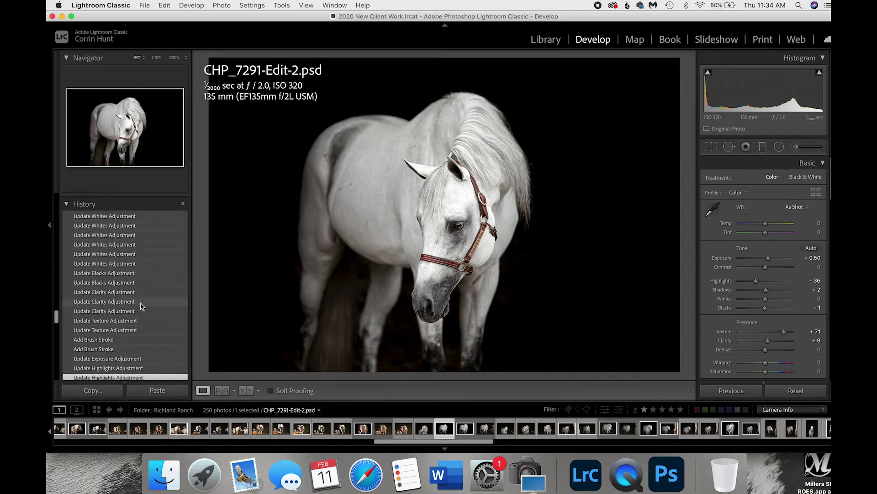
left_click(137, 219)
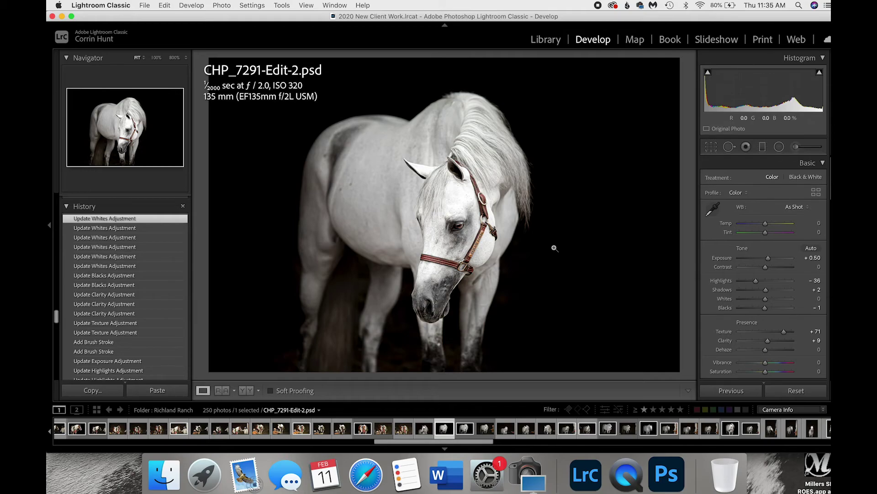
- Set the whole photo's Exposure to +0.65
left_click_drag(767, 258, 768, 260)
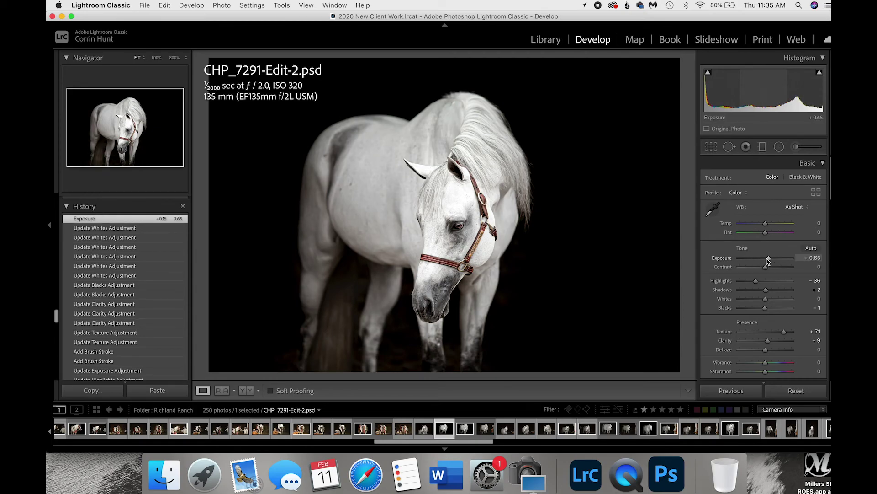
- Compare the retouched portrait with the original photo CHP_7291.dng, and return to CHP_7291-Edit-2.psd
left_click(482, 429)
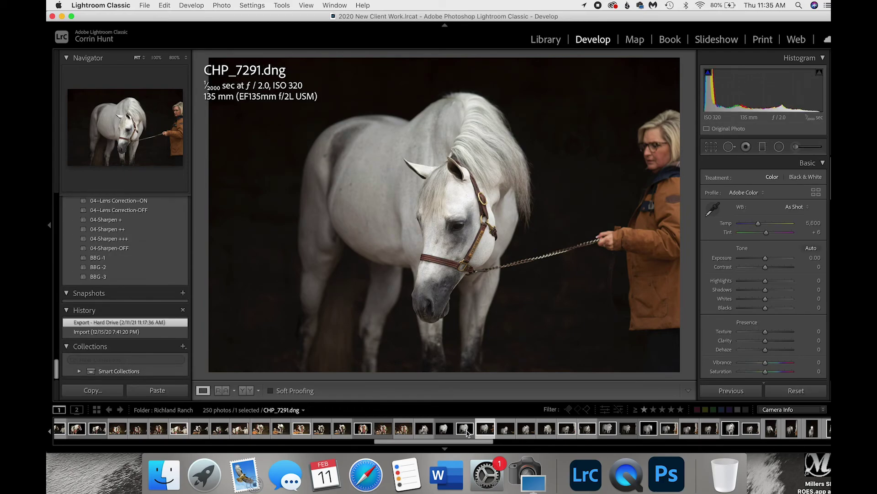
left_click(446, 431)
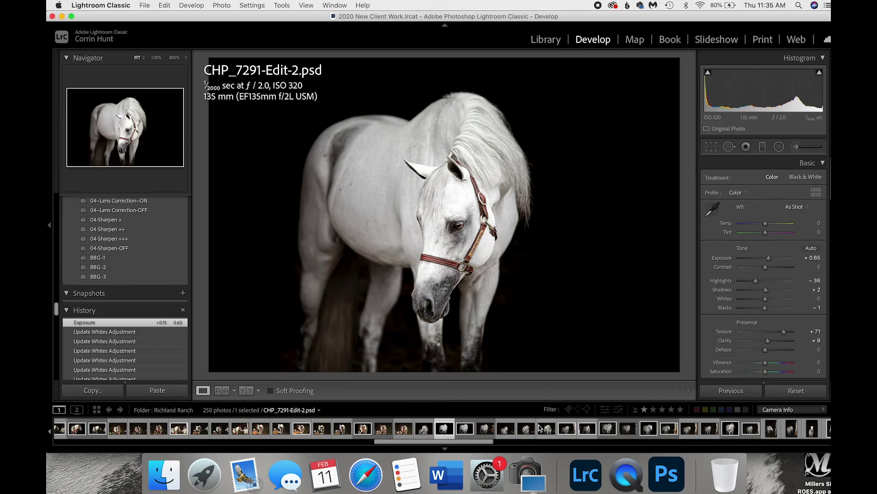
- Browse further through the Richland Ranch photos and open the bay horse photo CHP_7566.dng
scroll(549, 428, "up", 2)
scroll(550, 429, "down", 10)
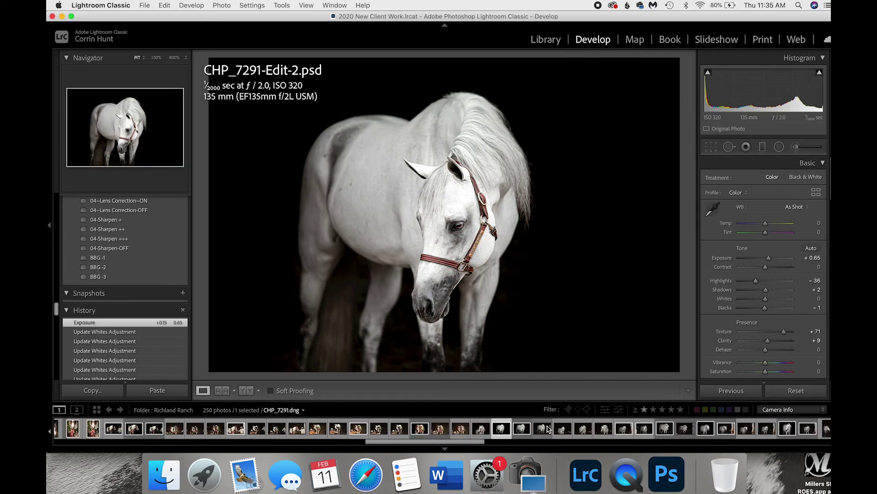
scroll(549, 428, "down", 10)
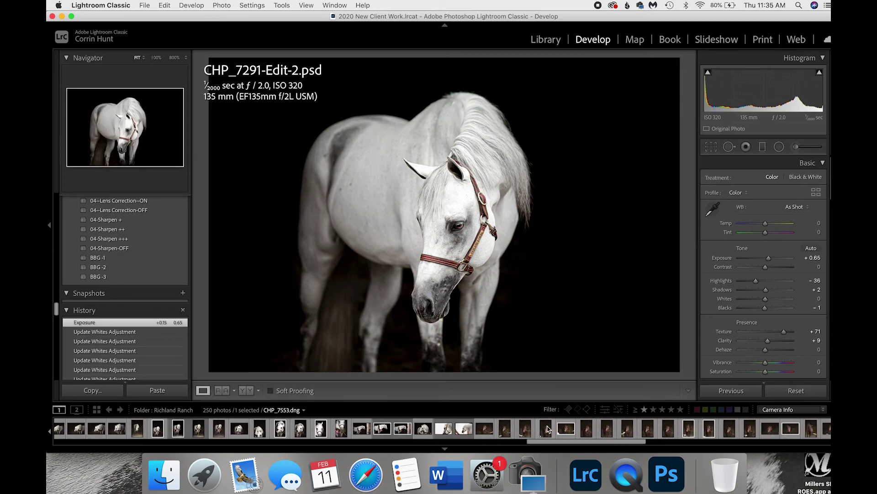
scroll(549, 428, "up", 1)
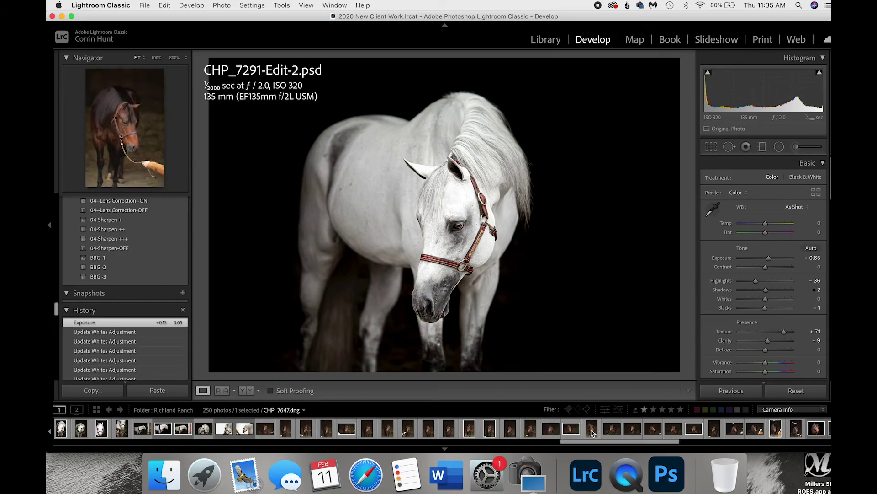
left_click(347, 434)
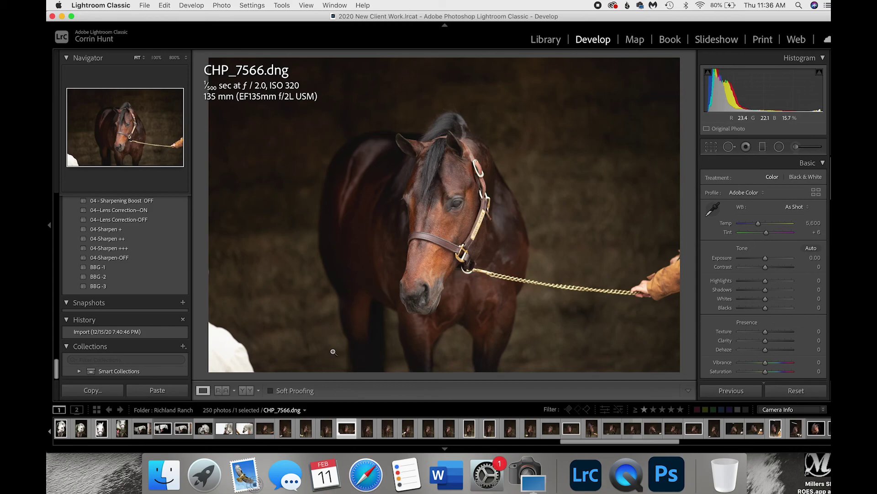
- Go back through the folder's photos and reopen the white horse portrait CHP_7291-Edit-2.psd
scroll(353, 439, "up", 5)
scroll(353, 439, "up", 10)
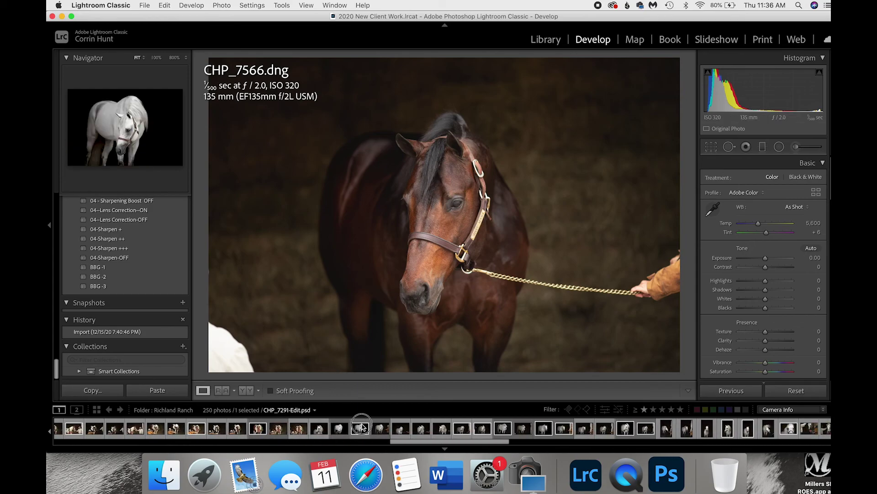
left_click(344, 432)
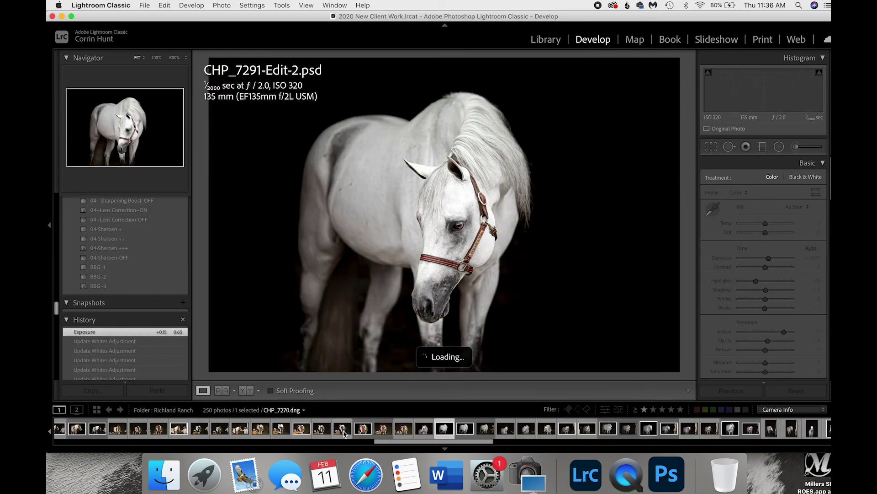
- Compare CHP_7291-Edit-2.psd with the earlier version CHP_7291-Edit.psd by switching between them, and view CHP_7291-Edit-2.psd in full screen
left_click(461, 428)
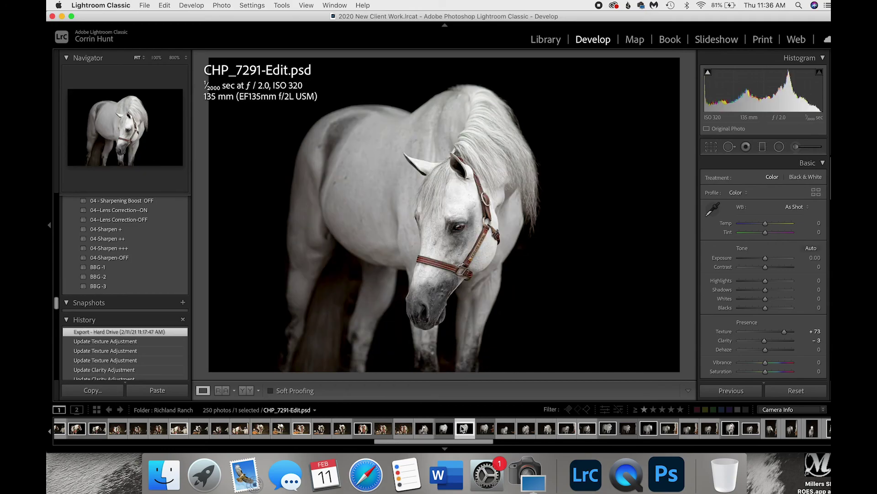
left_click(448, 431)
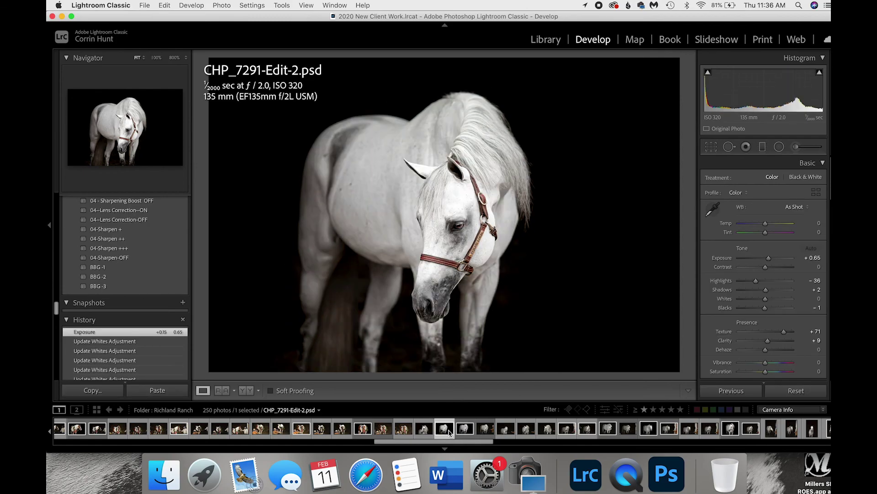
left_click(465, 428)
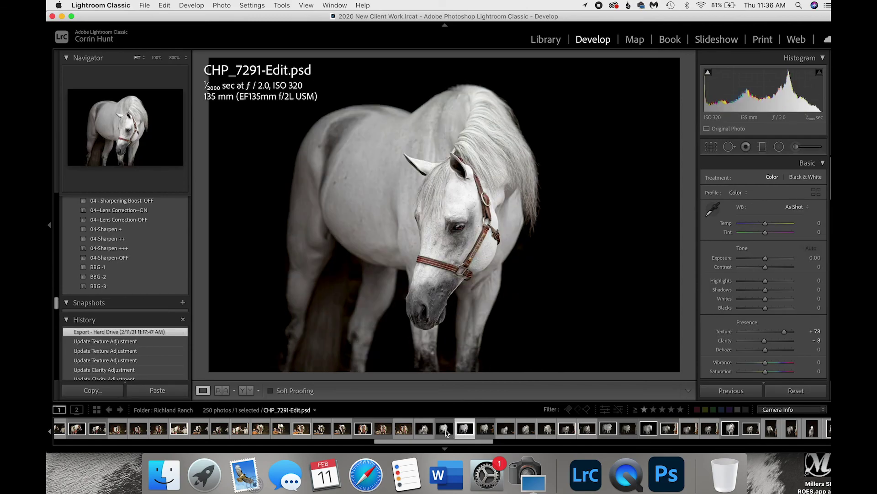
left_click(448, 432)
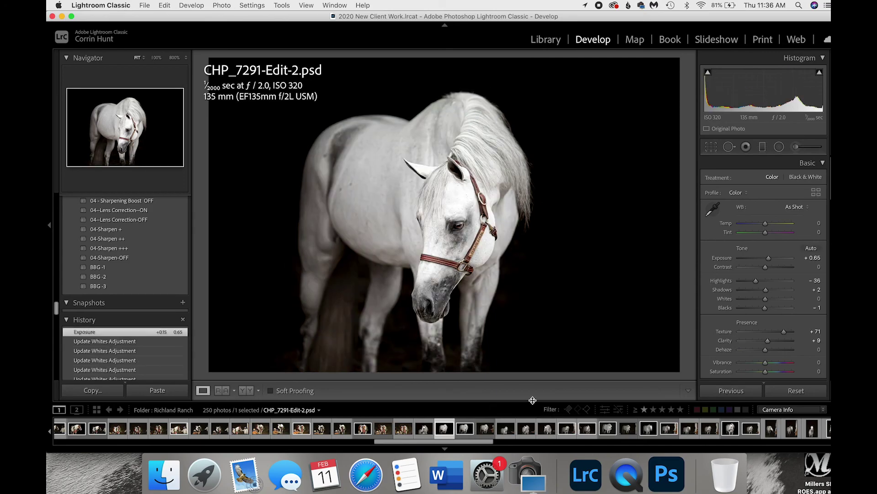
key("f")
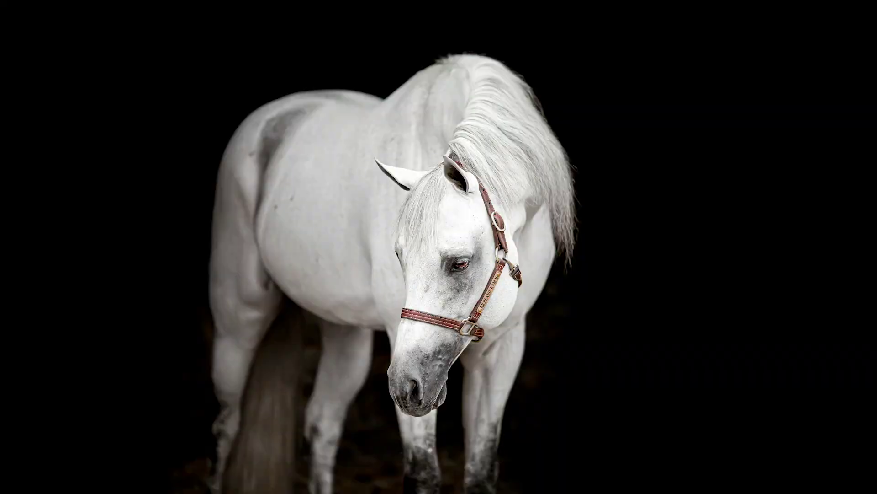